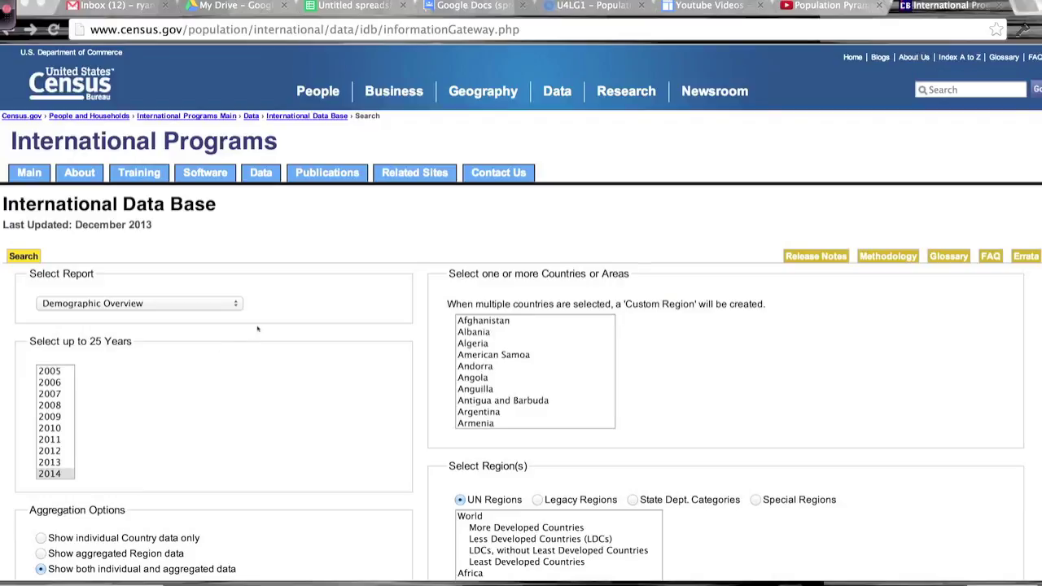
Set the International Data Base report type to Population by Five Year Age Groups
{"action": "key", "text": "super+l"}
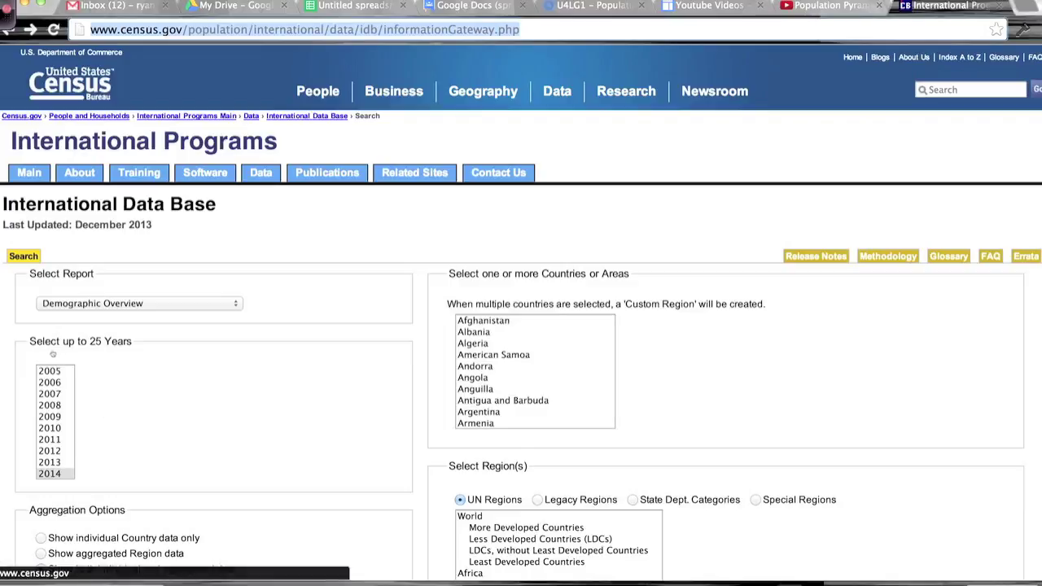
{"action": "key", "text": "ctrl+shift+h"}
{"action": "left_click_drag", "start_coordinate": [103, 273], "coordinate": [27, 273]}
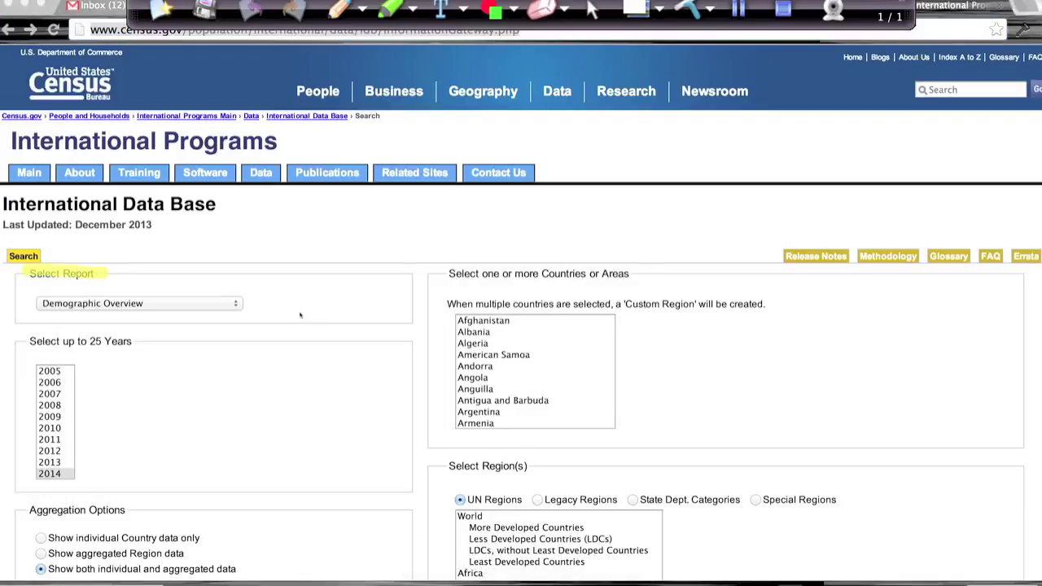
{"action": "key", "text": "ctrl+shift+c"}
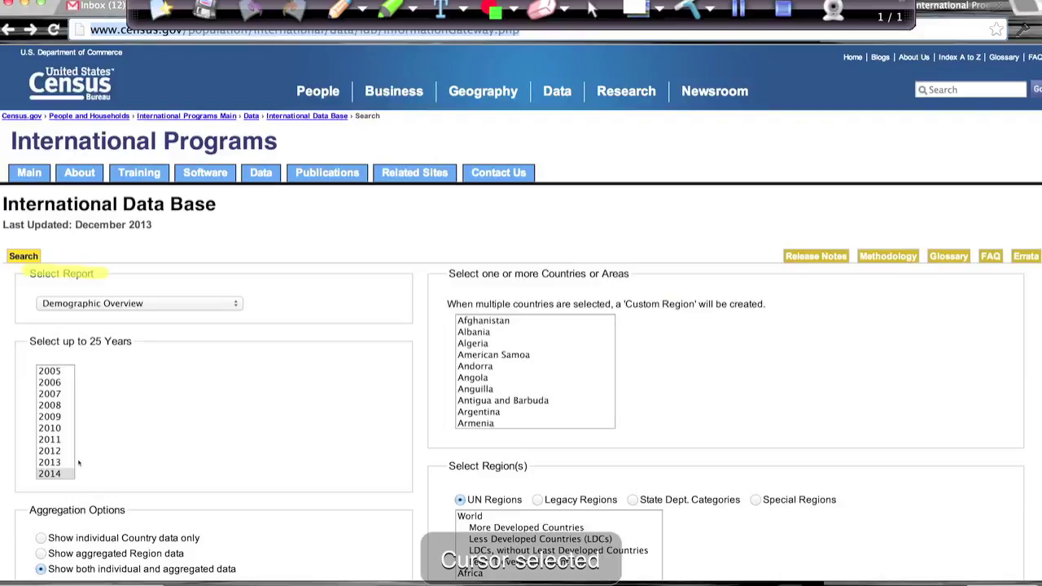
{"action": "left_click", "coordinate": [138, 303]}
{"action": "key", "text": "Down"}
{"action": "key", "text": "Down"}
{"action": "key", "text": "Down"}
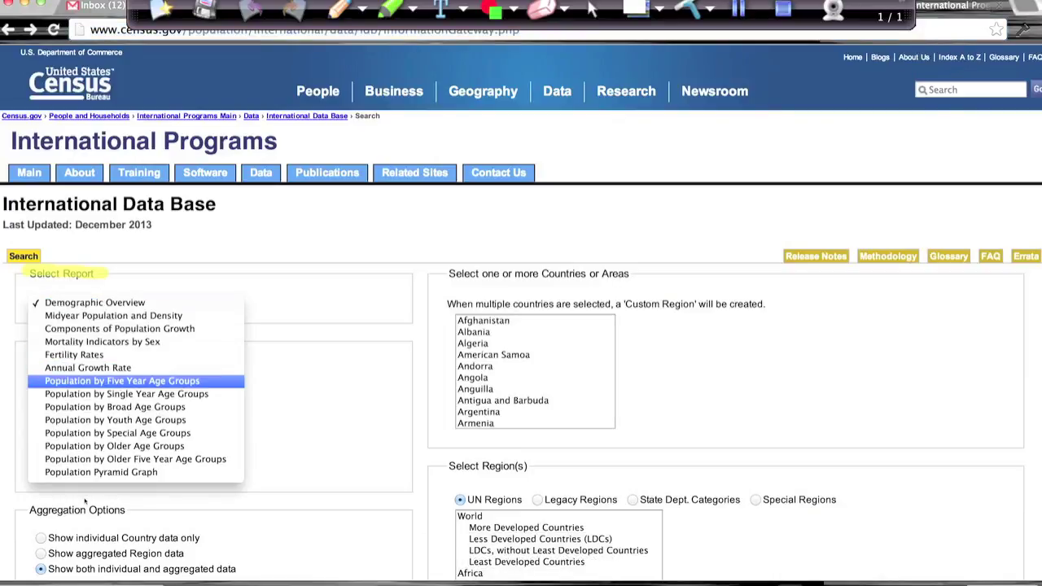
{"action": "key", "text": "Return"}
Select United States as the country, keep the year 2014, and submit the query
{"action": "key", "text": "ctrl+shift+h"}
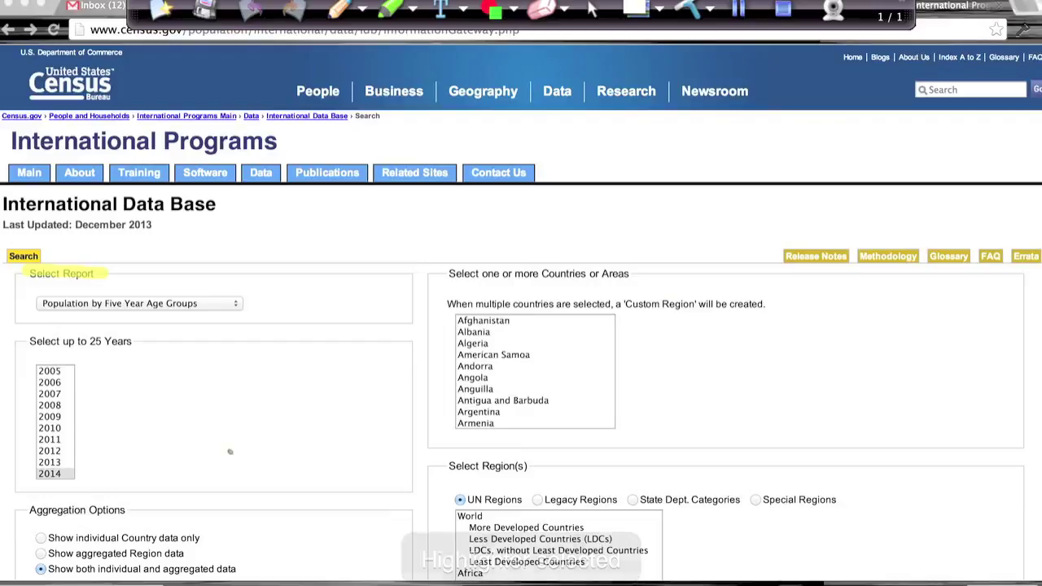
{"action": "left_click_drag", "start_coordinate": [451, 272], "coordinate": [626, 273]}
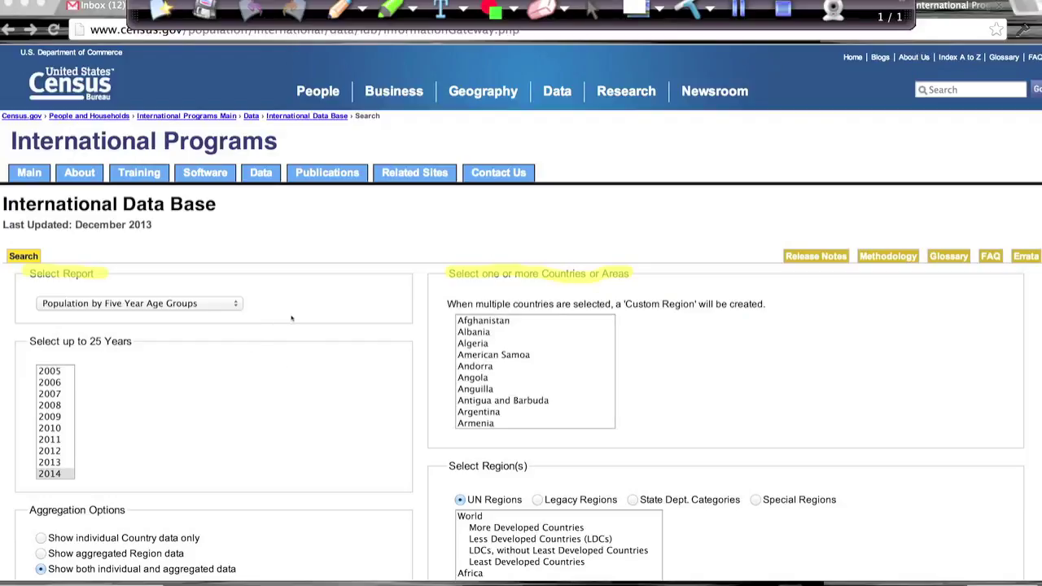
{"action": "left_click", "coordinate": [592, 9]}
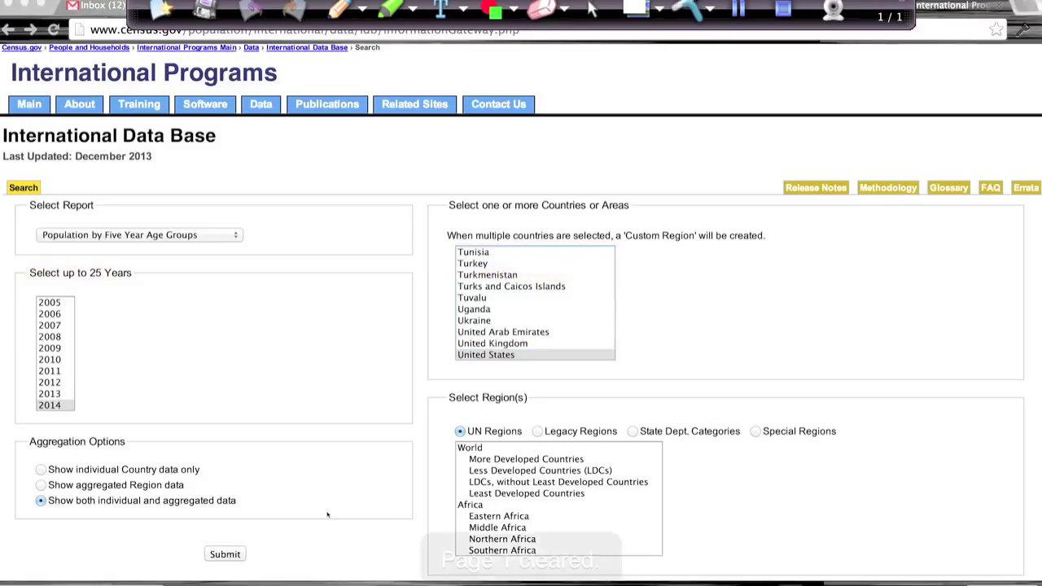
{"action": "scroll", "coordinate": [327, 514], "scroll_direction": "down", "scroll_amount": 2}
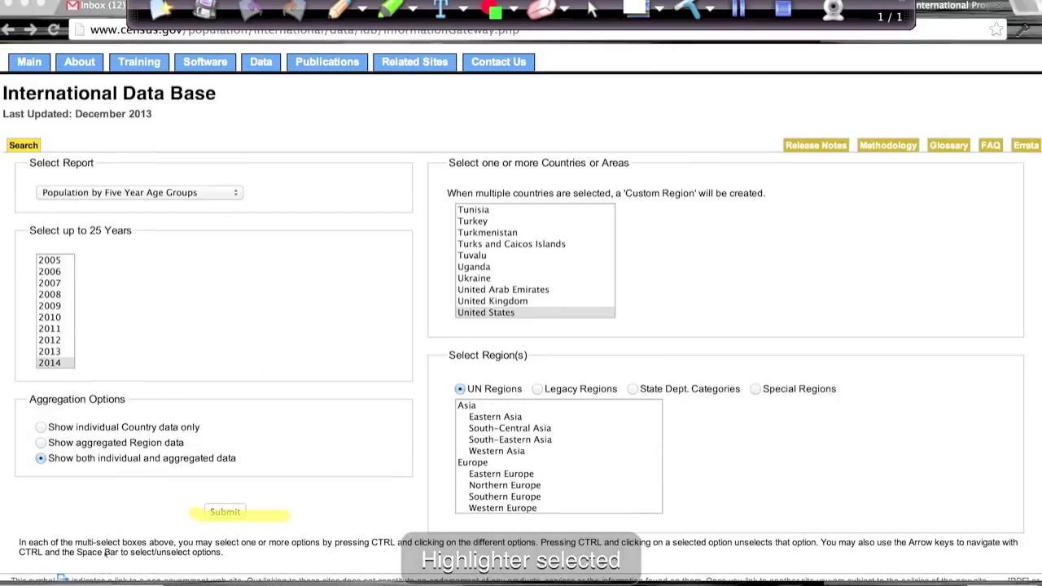
{"action": "scroll", "coordinate": [305, 477], "scroll_direction": "down", "scroll_amount": 4}
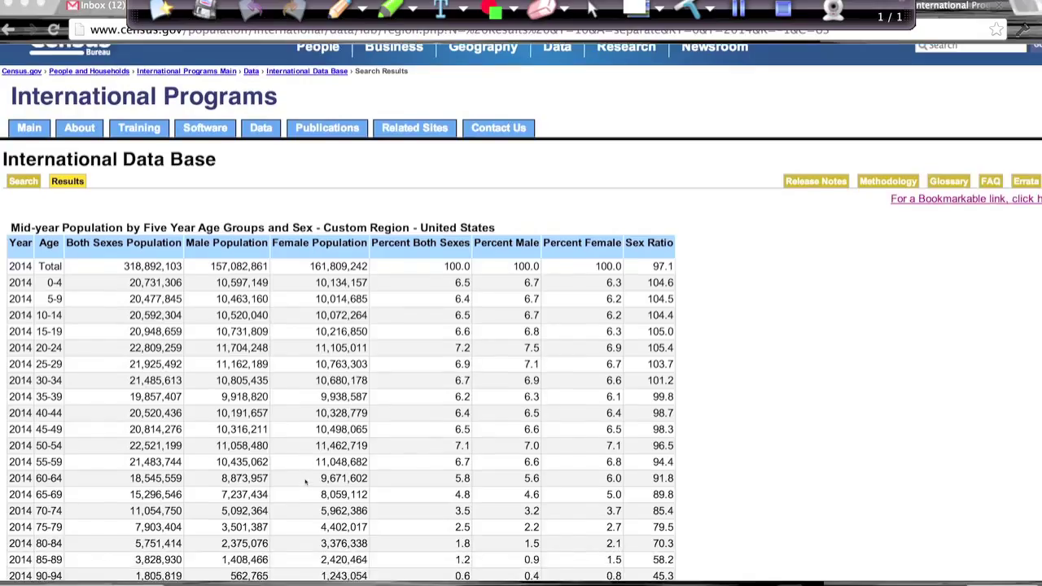
Copy the whole United States age-group results table, from the header row through the 100+ row
{"action": "scroll", "coordinate": [306, 482], "scroll_direction": "up", "scroll_amount": 1}
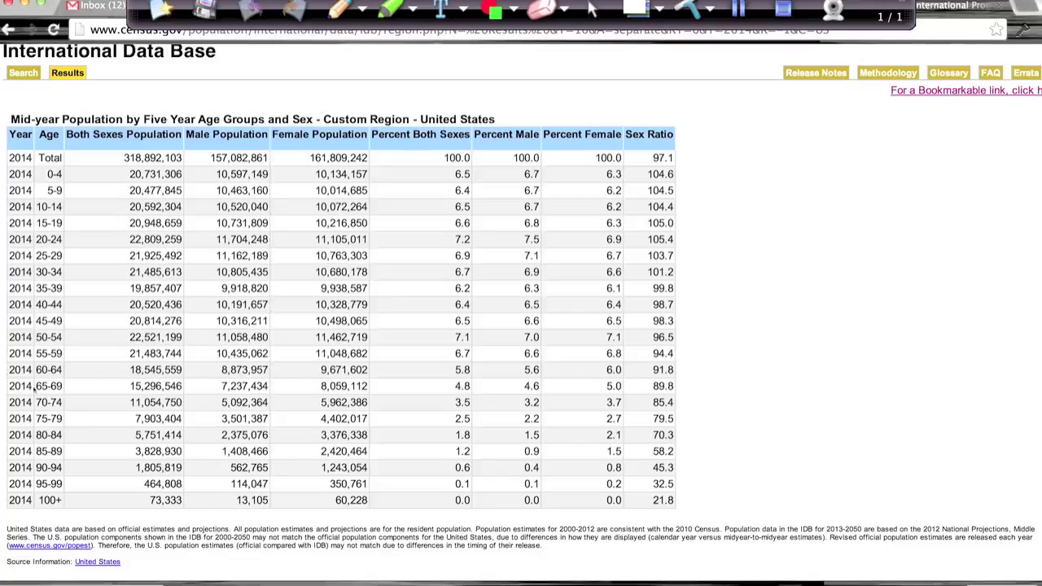
{"action": "left_click_drag", "start_coordinate": [8, 130], "coordinate": [353, 559]}
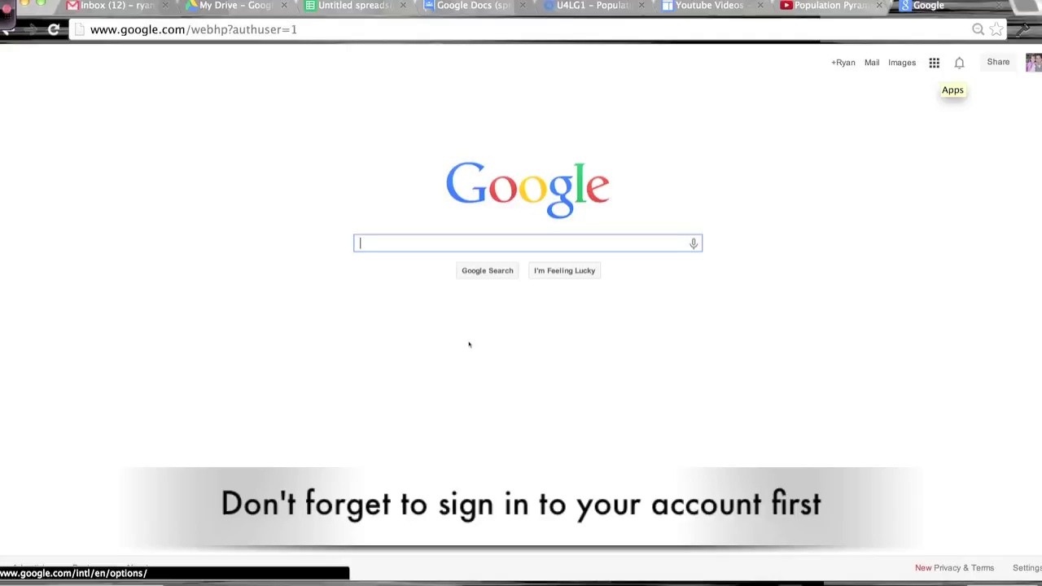
Switch to Google Drive, create a new spreadsheet, and name it United States Population Pyramid
{"action": "left_click", "coordinate": [934, 63]}
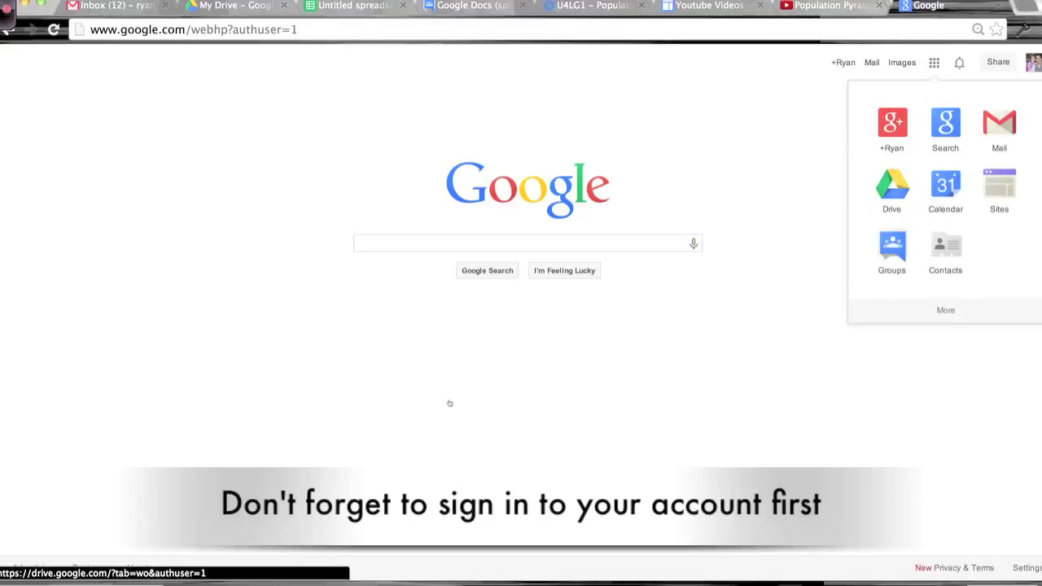
{"action": "left_click", "coordinate": [891, 190]}
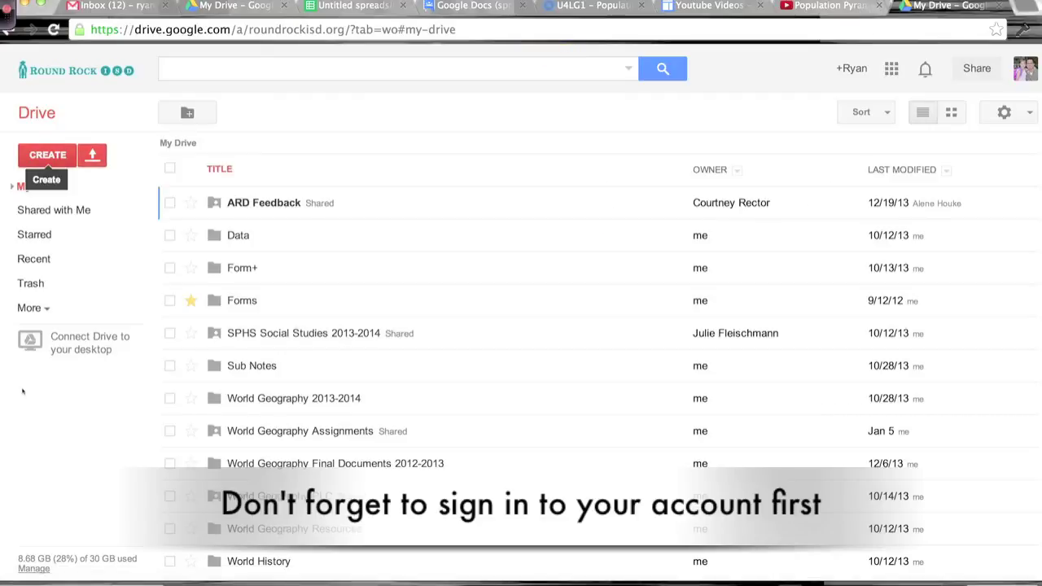
{"action": "left_click", "coordinate": [47, 155]}
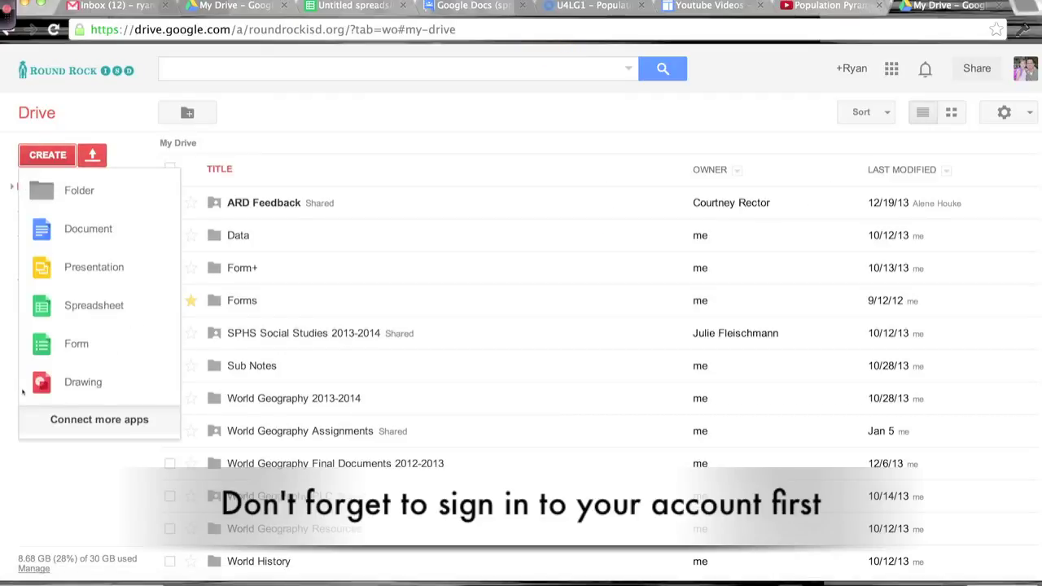
{"action": "left_click", "coordinate": [94, 305]}
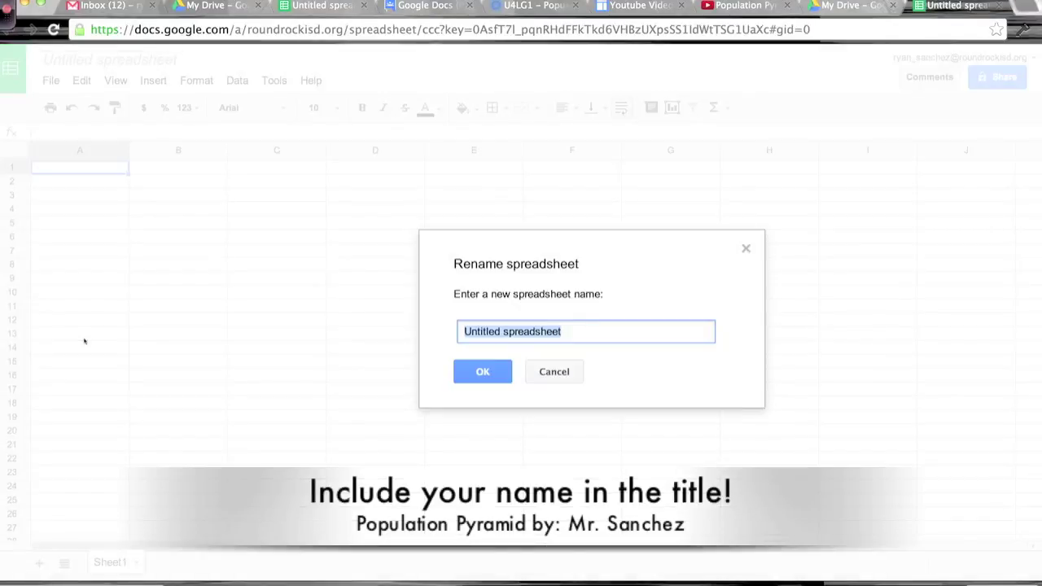
{"action": "type", "text": "United States Population Pyramid"}
{"action": "key", "text": "Return"}
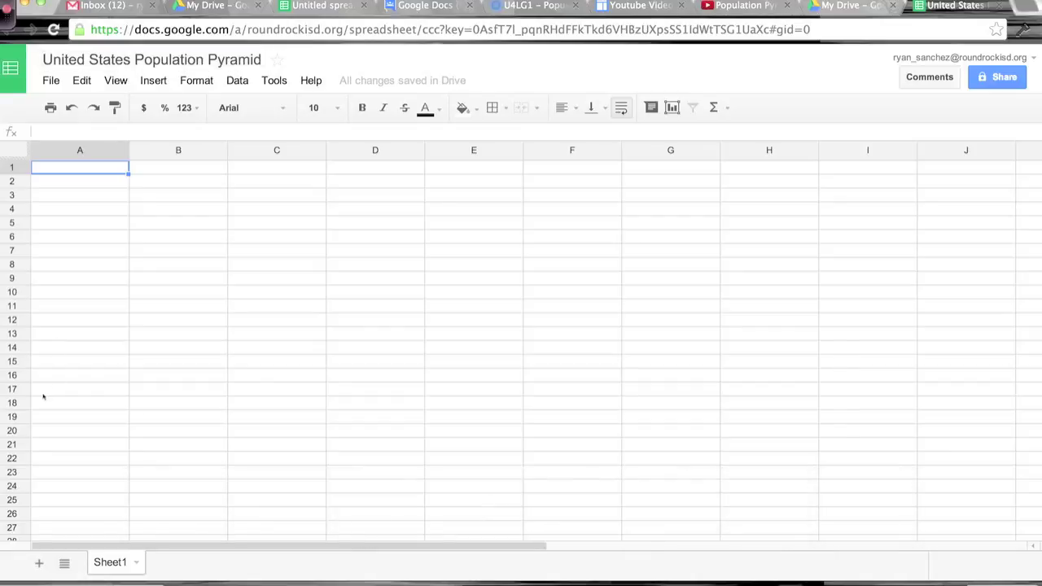
Paste the copied census table into the blank sheet starting at cell A1
{"action": "key", "text": "ctrl+v"}
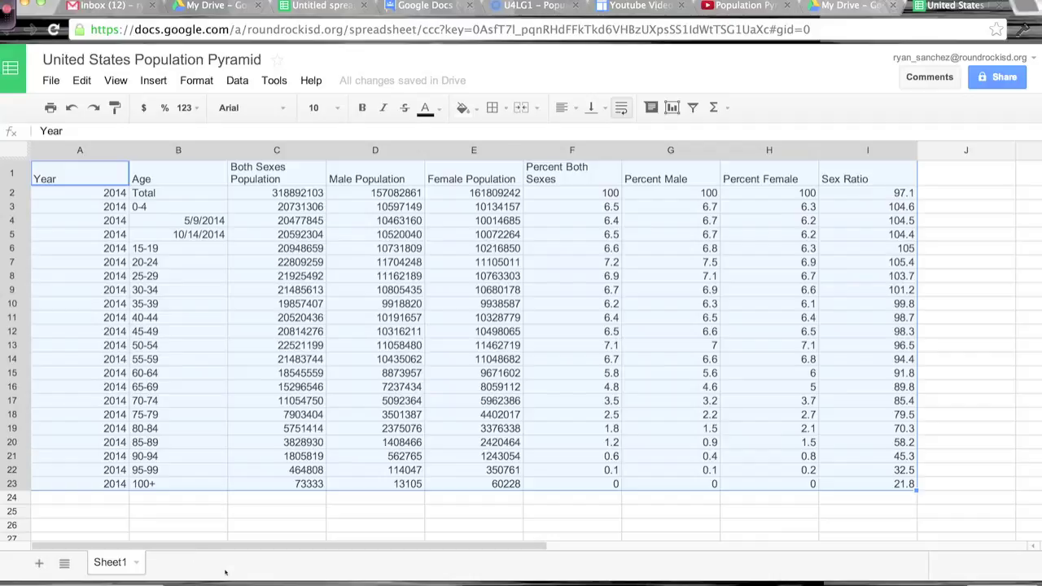
{"action": "left_click", "coordinate": [474, 525]}
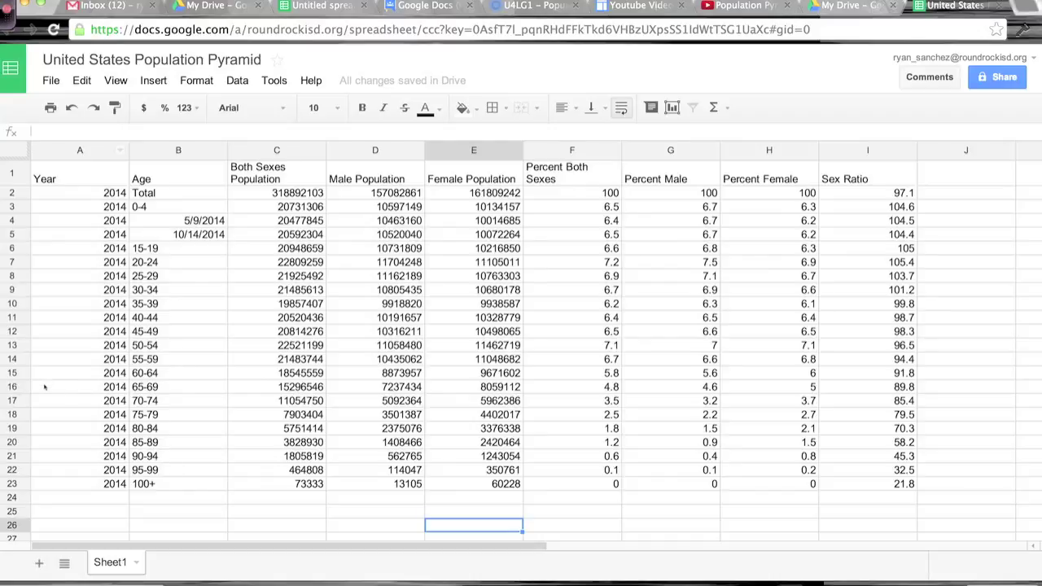
Delete the Year column and the Both Sexes Population column from the sheet
{"action": "left_click", "coordinate": [80, 150]}
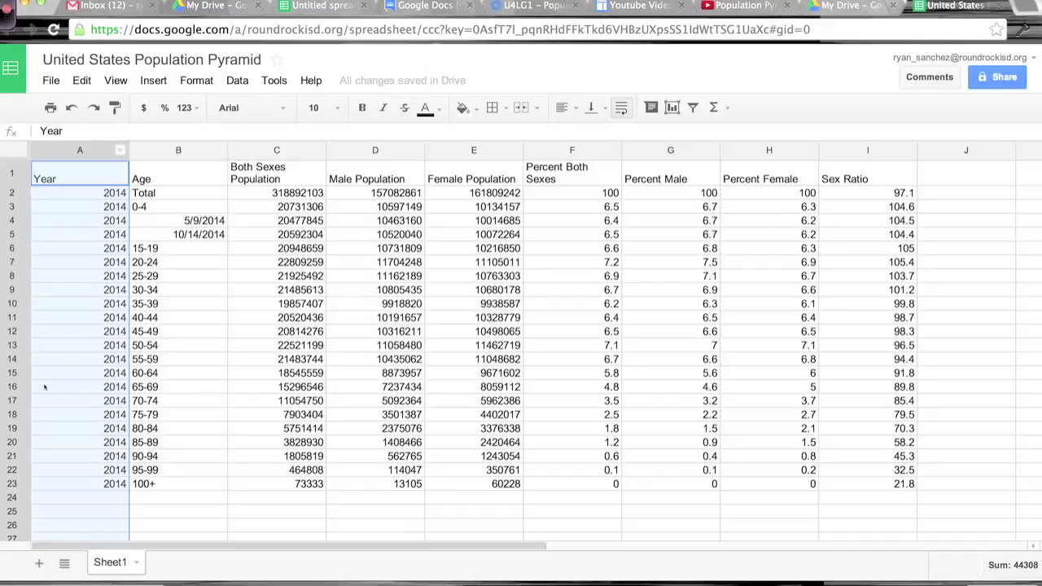
{"action": "right_click", "coordinate": [44, 387]}
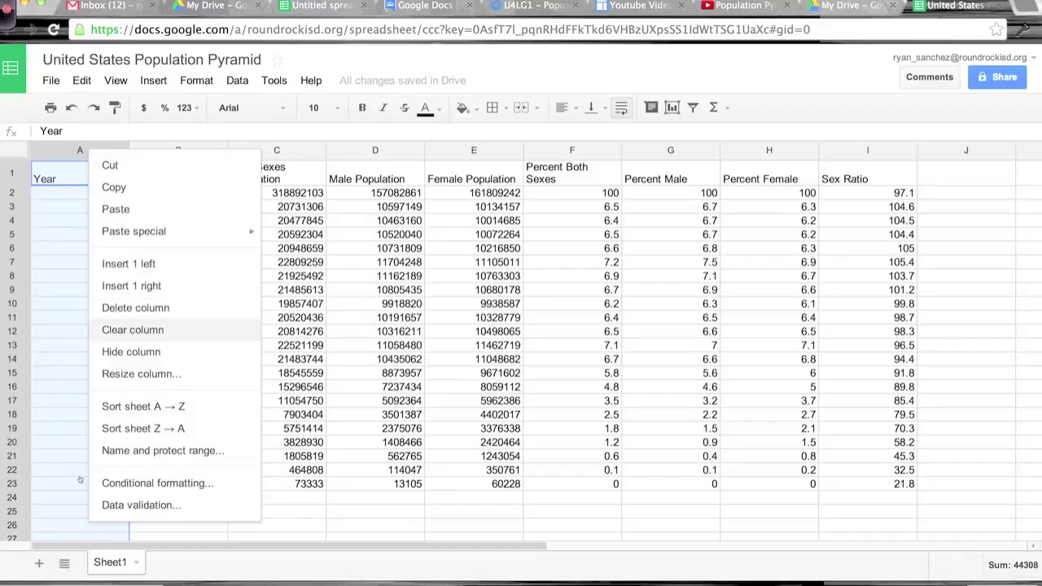
{"action": "key", "text": "Return"}
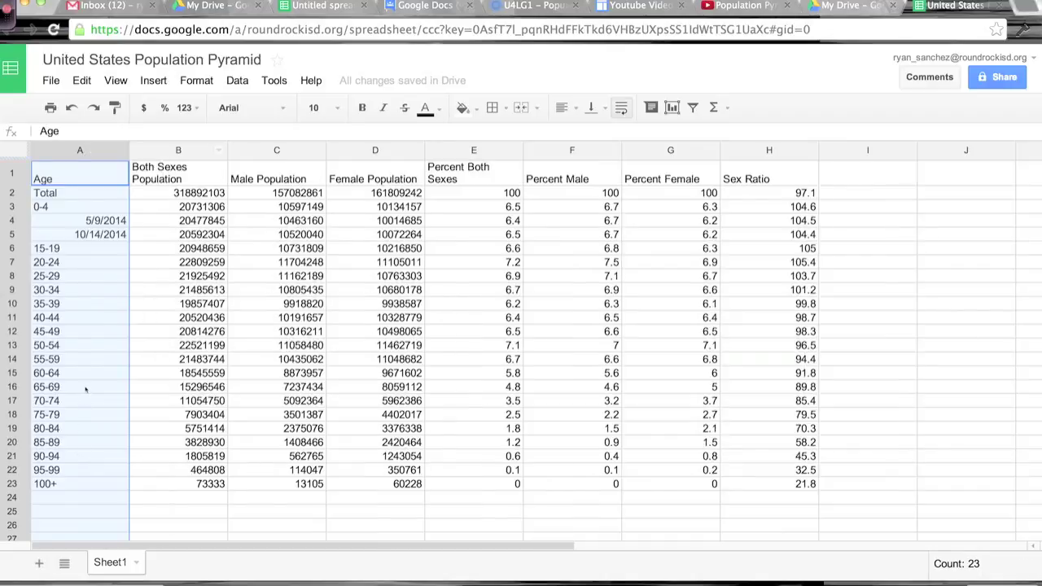
{"action": "key", "text": "Right"}
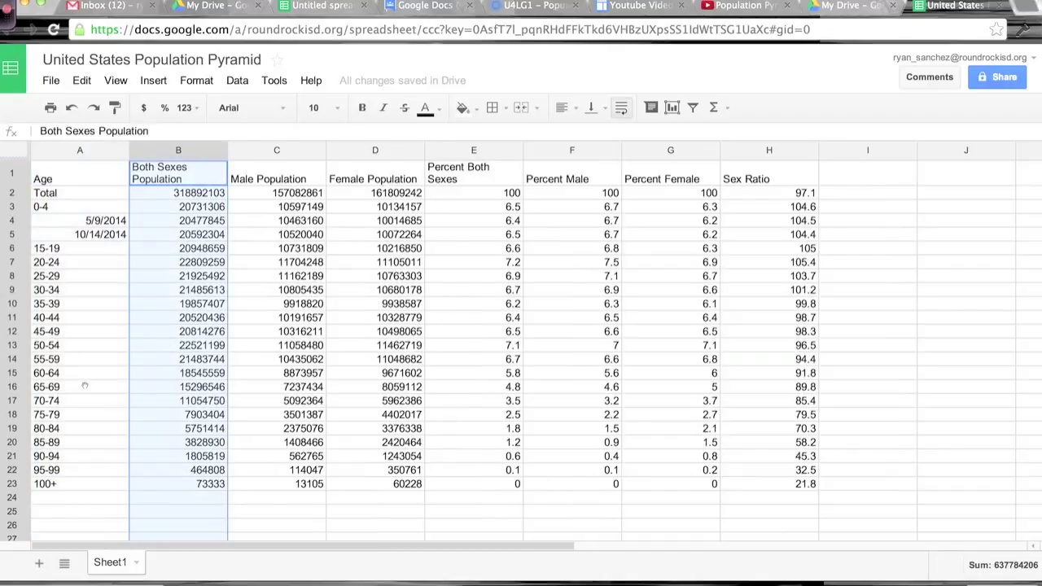
{"action": "right_click", "coordinate": [168, 149]}
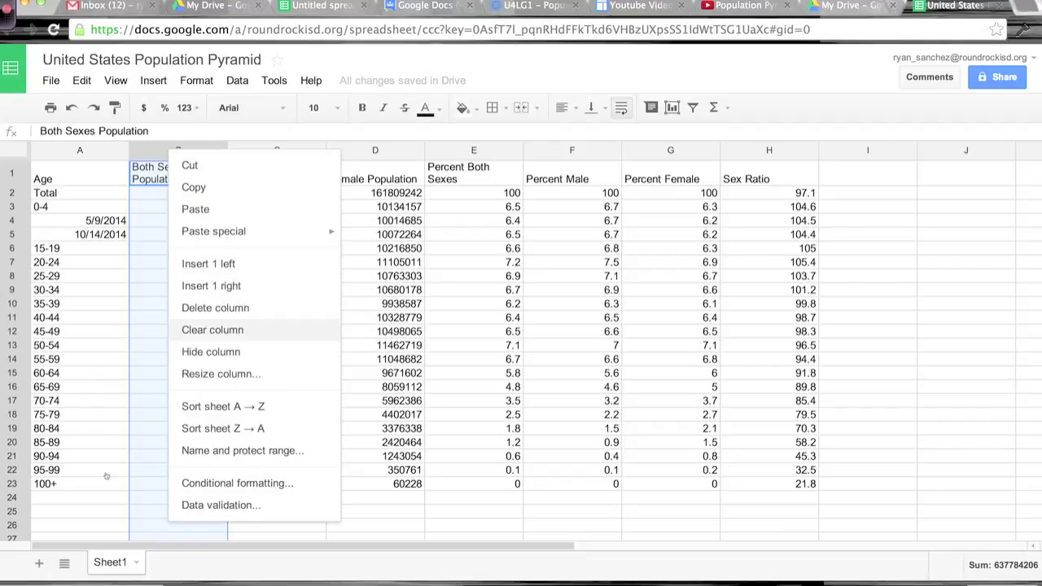
{"action": "key", "text": "Return"}
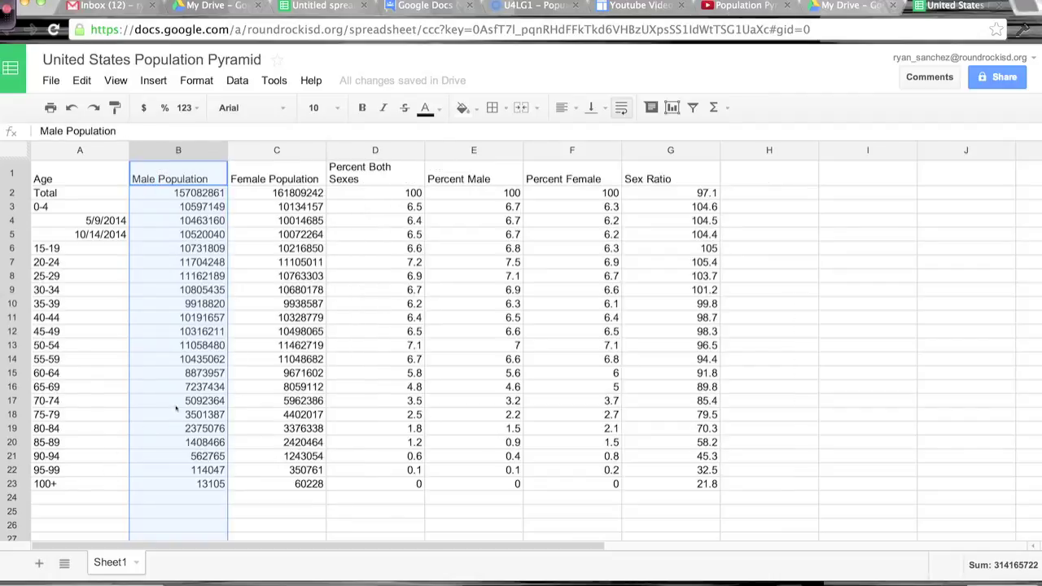
Delete columns D through G, from Percent Both Sexes to Sex Ratio
{"action": "left_click", "coordinate": [375, 150]}
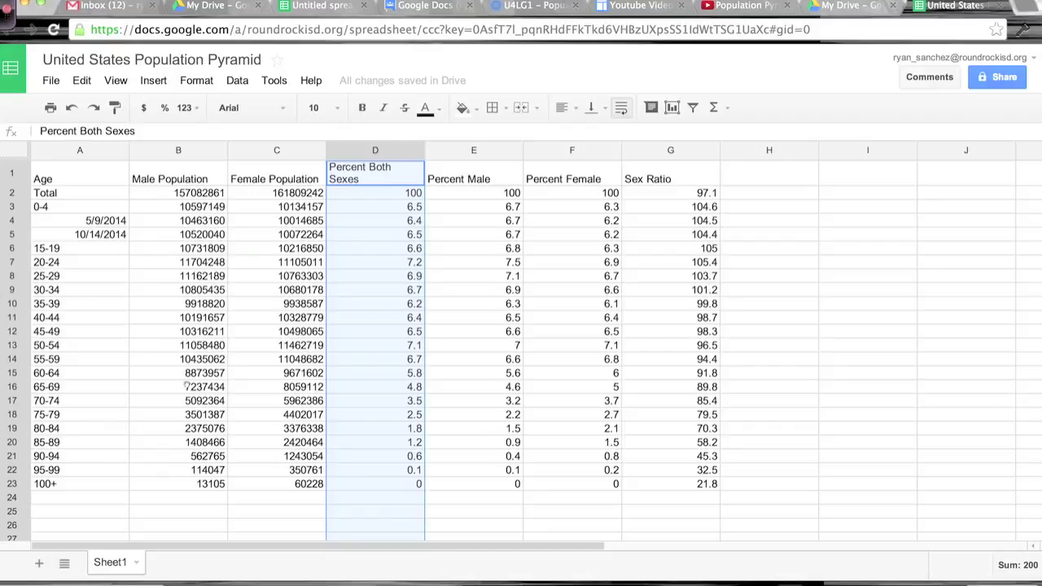
{"action": "key", "text": "shift+Right"}
{"action": "key", "text": "shift+Right"}
{"action": "key", "text": "shift+Right"}
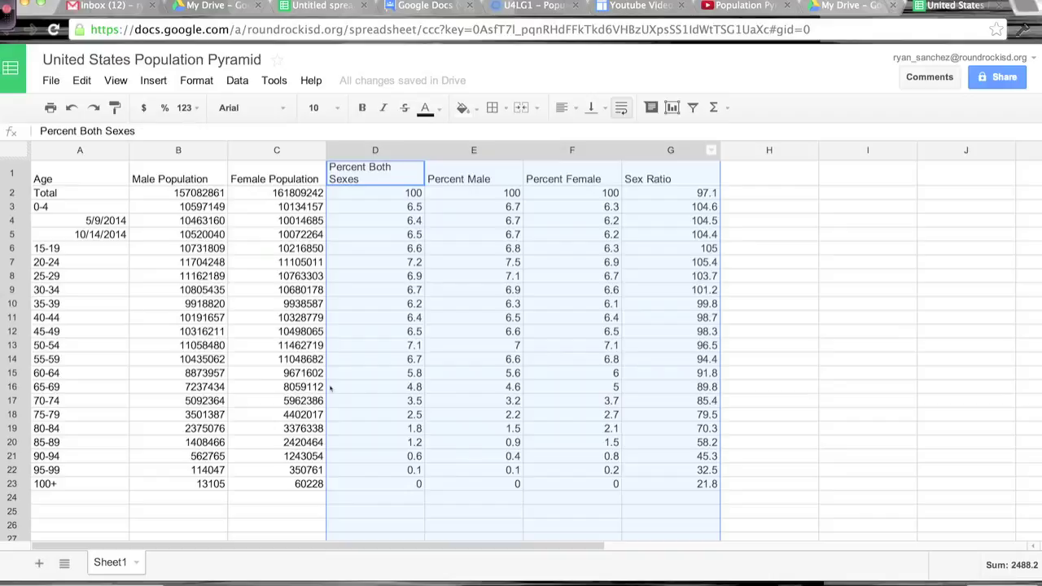
{"action": "key", "text": "shift+F10"}
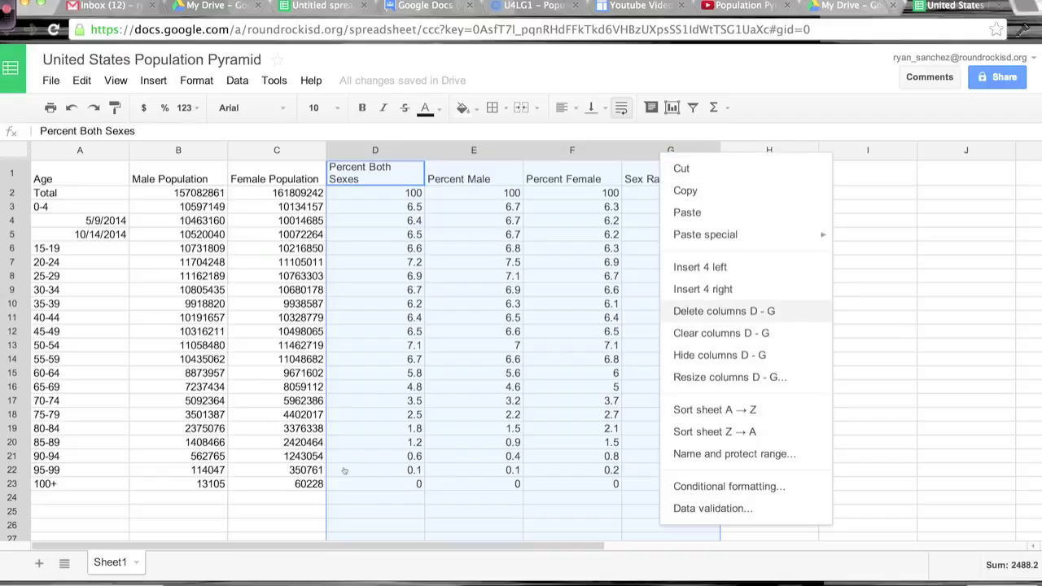
{"action": "key", "text": "Return"}
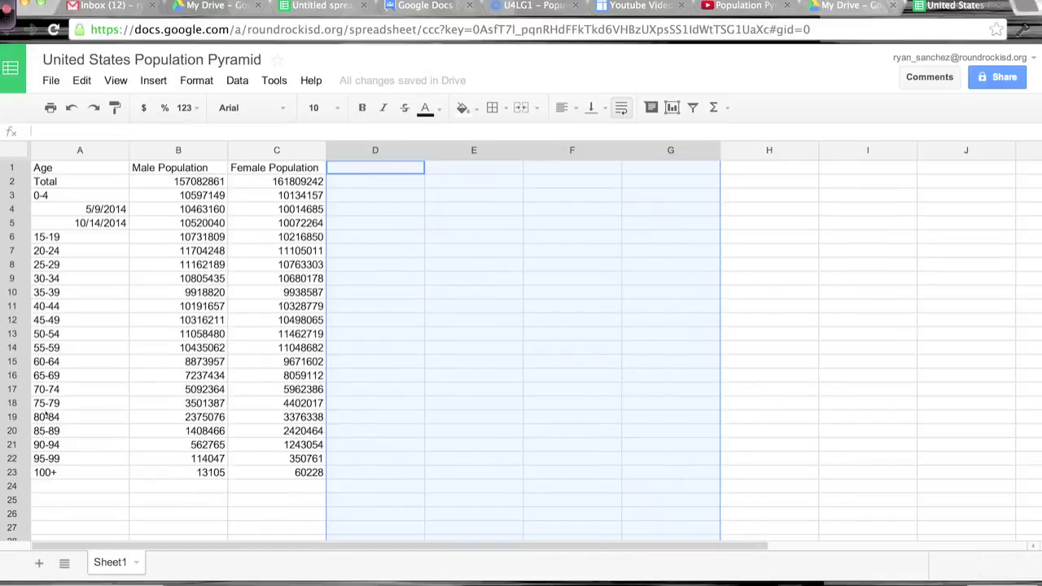
Delete the Total row directly beneath the header row
{"action": "left_click", "coordinate": [11, 167]}
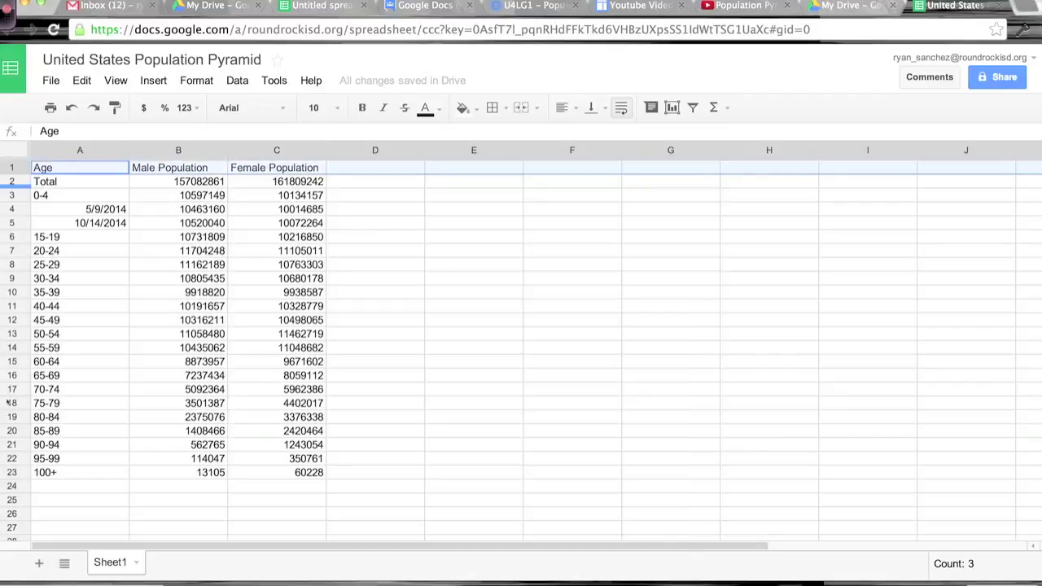
{"action": "key", "text": "Down"}
{"action": "key", "text": "shift+space"}
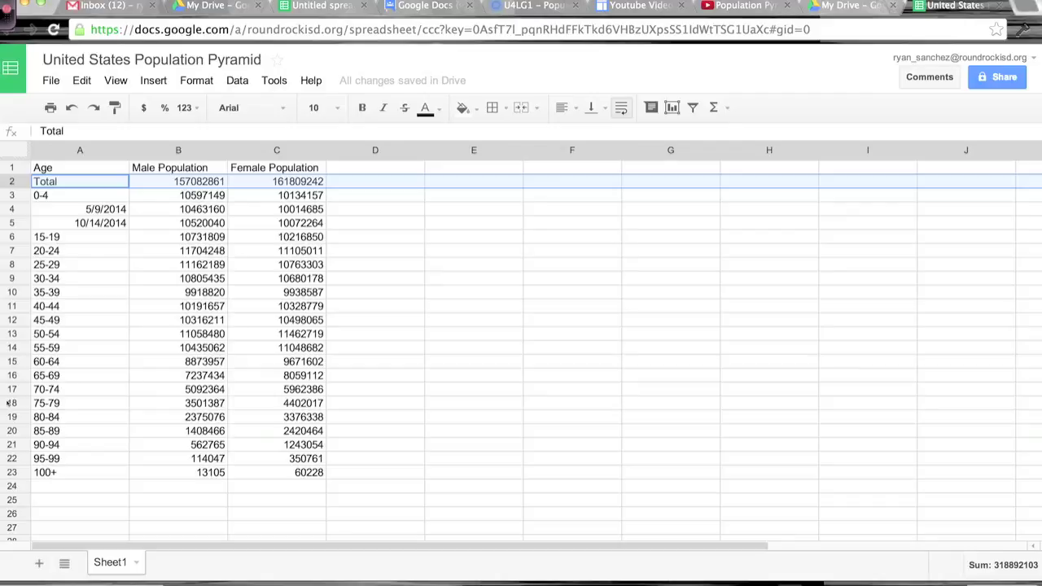
{"action": "key", "text": "shift+F10"}
{"action": "key", "text": "Down"}
{"action": "key", "text": "Down"}
{"action": "key", "text": "Down"}
{"action": "key", "text": "Down"}
{"action": "key", "text": "Down"}
{"action": "key", "text": "Down"}
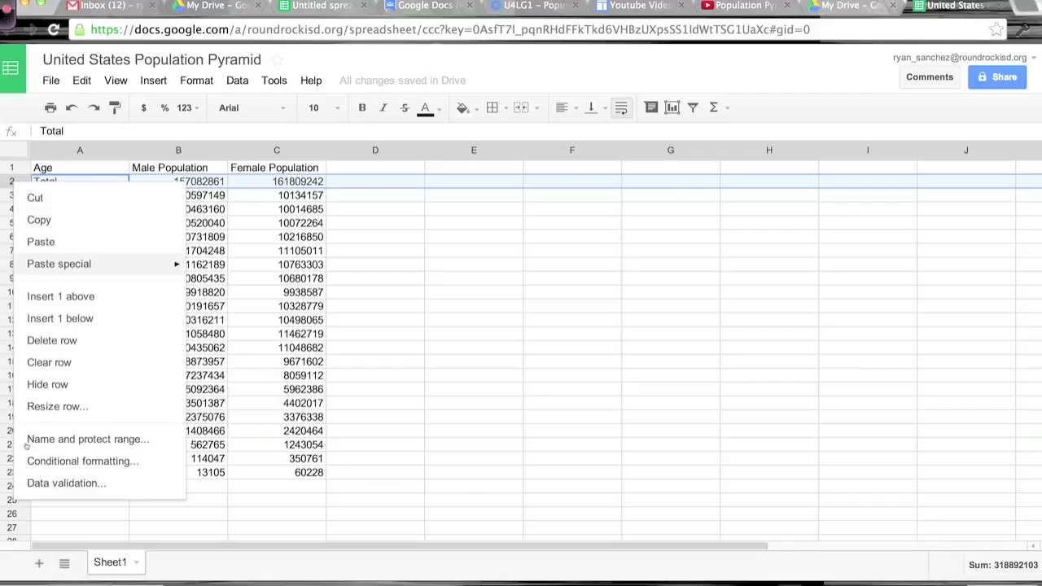
{"action": "key", "text": "Return"}
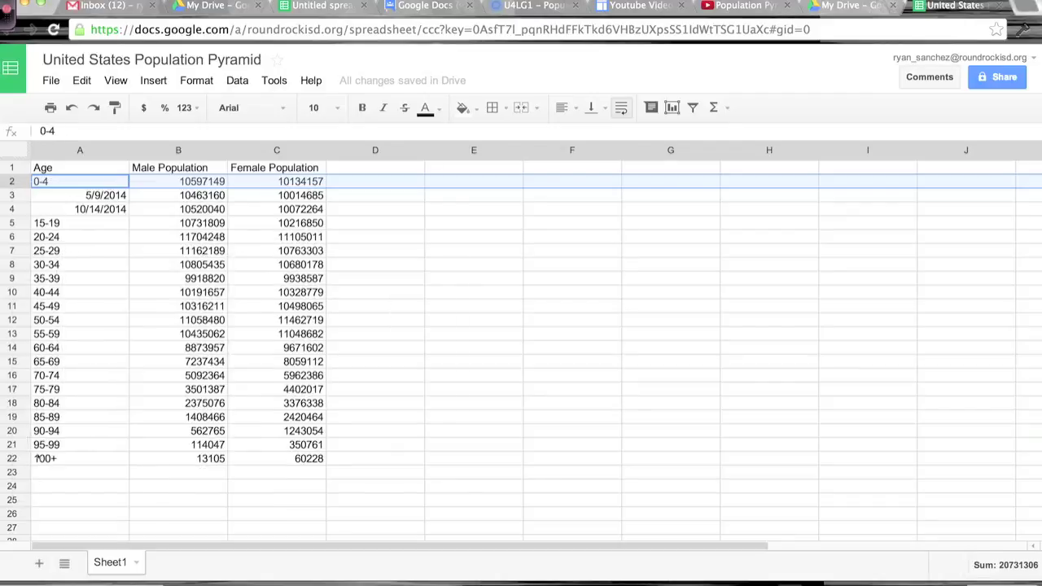
Format cell A3, the age entry misread as a date below 0-4, as plain text
{"action": "key", "text": "Down"}
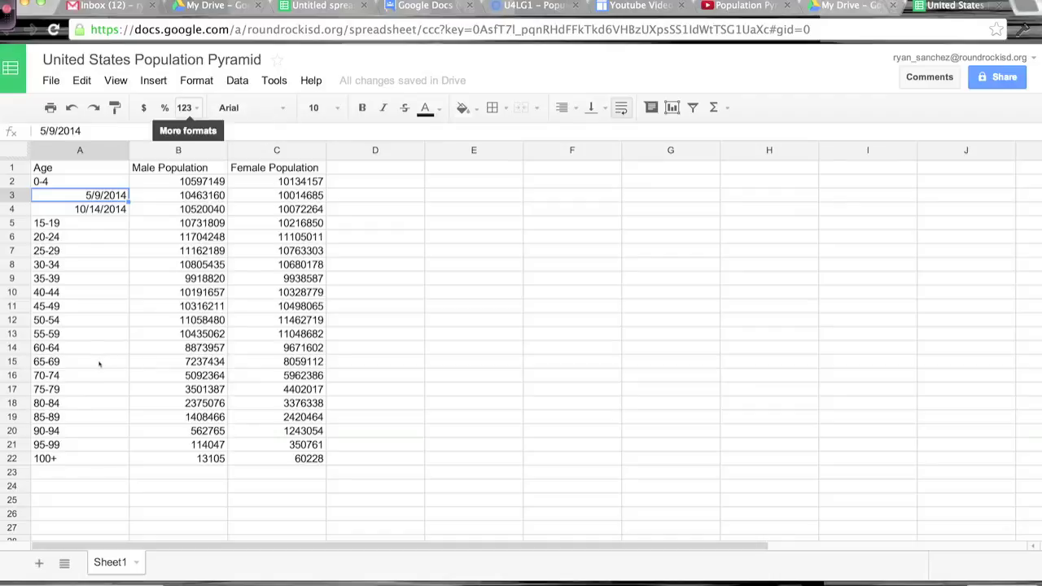
{"action": "left_click", "coordinate": [187, 107]}
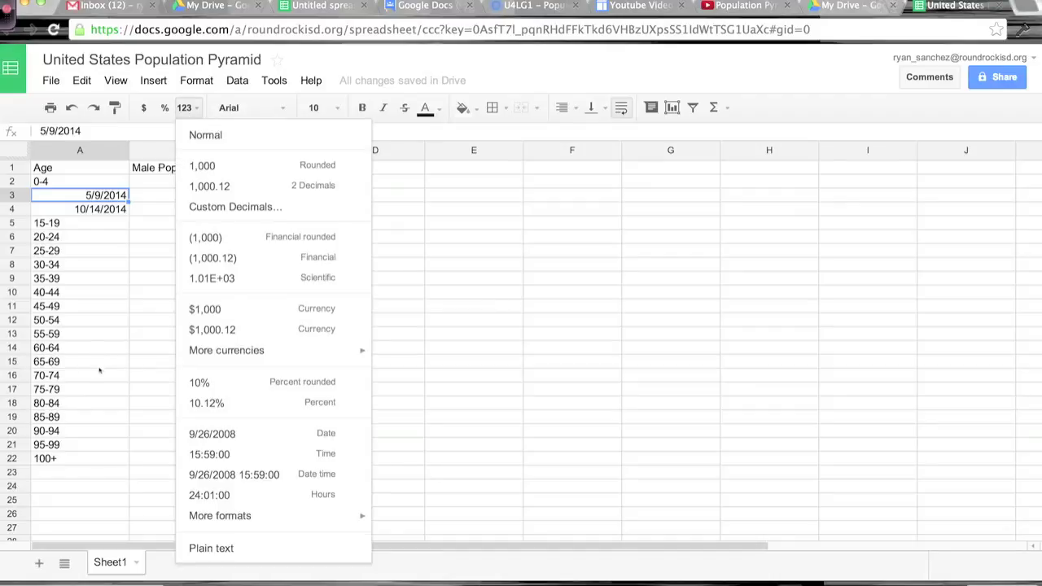
{"action": "left_click", "coordinate": [211, 548]}
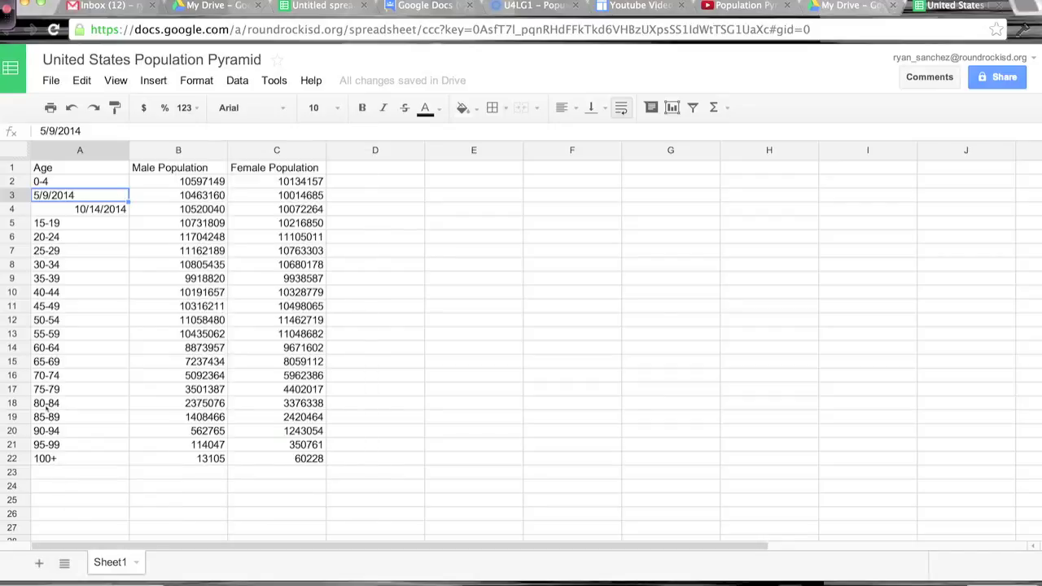
Enter 5-9 in cell A3, and format cell A4 as plain text with the value 10-14
{"action": "left_click", "coordinate": [82, 130]}
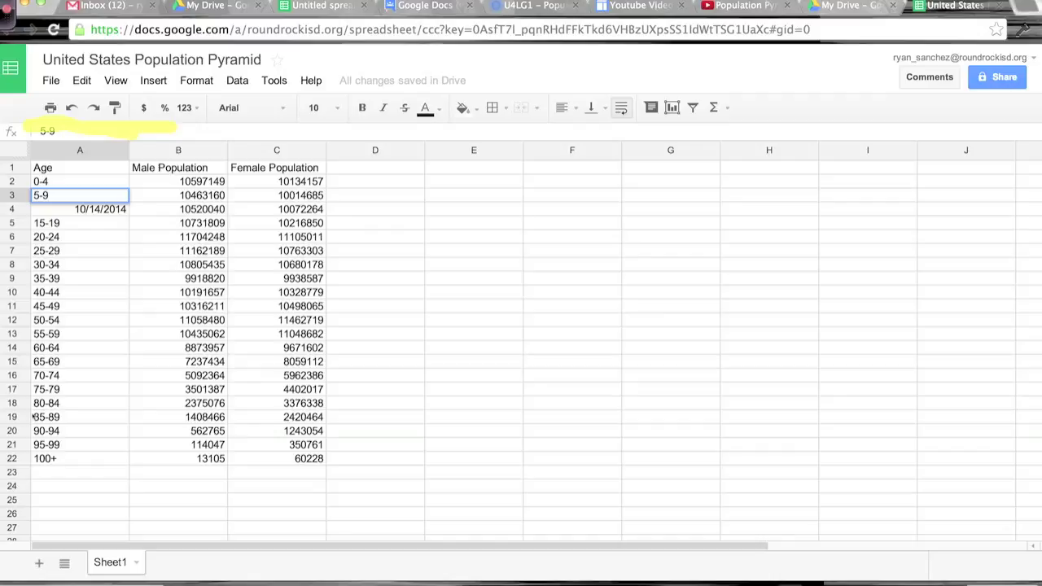
{"action": "key", "text": "Return"}
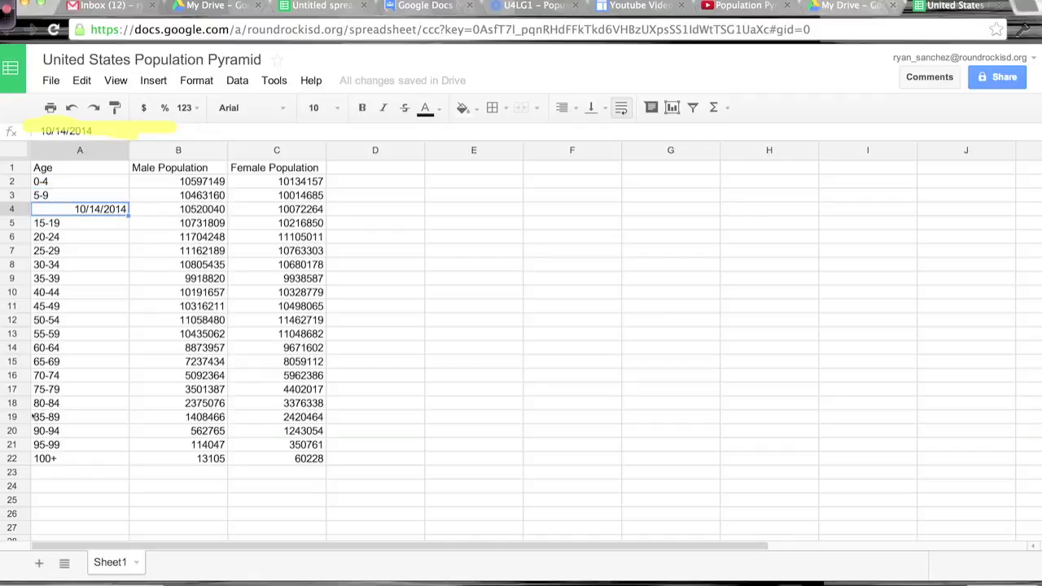
{"action": "left_click", "coordinate": [391, 9]}
{"action": "left_click_drag", "start_coordinate": [179, 105], "coordinate": [204, 105]}
{"action": "left_click", "coordinate": [593, 9]}
{"action": "left_click", "coordinate": [184, 107]}
{"action": "left_click", "coordinate": [209, 549]}
{"action": "type", "text": "10-14"}
{"action": "left_click", "coordinate": [571, 167]}
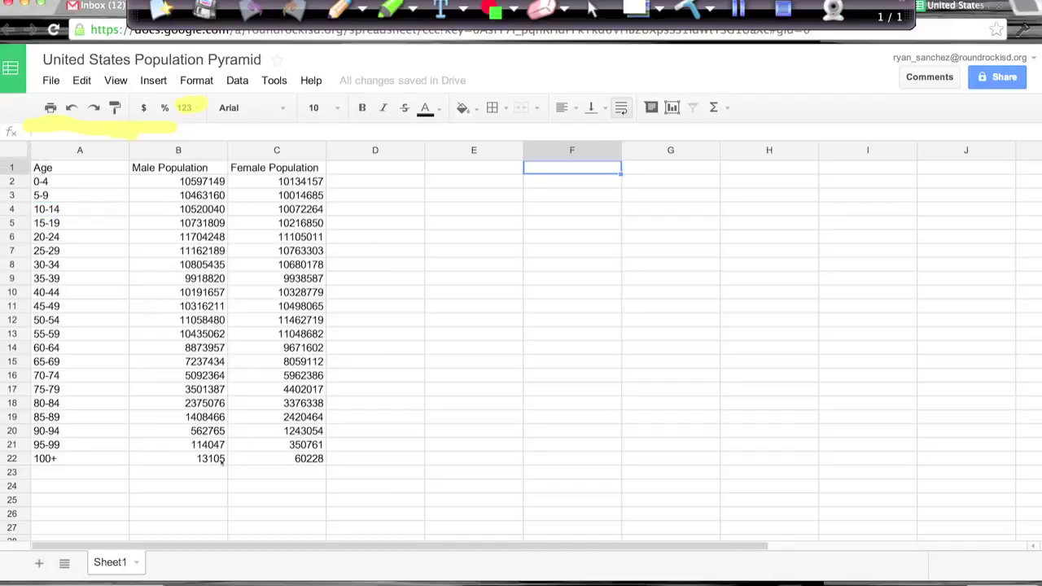
{"action": "key", "text": "Delete"}
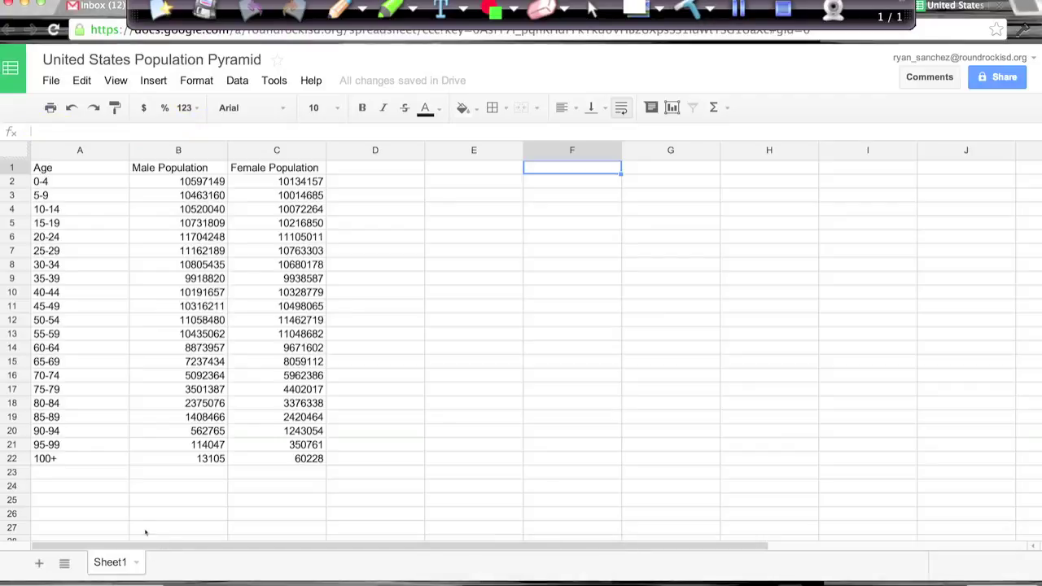
{"action": "mouse_move", "coordinate": [80, 167]}
{"action": "left_mouse_down"}
{"action": "mouse_move", "coordinate": [81, 181]}
{"action": "mouse_move", "coordinate": [277, 348]}
{"action": "mouse_move", "coordinate": [277, 458]}
{"action": "left_mouse_up"}
{"action": "key", "text": "ctrl+h"}
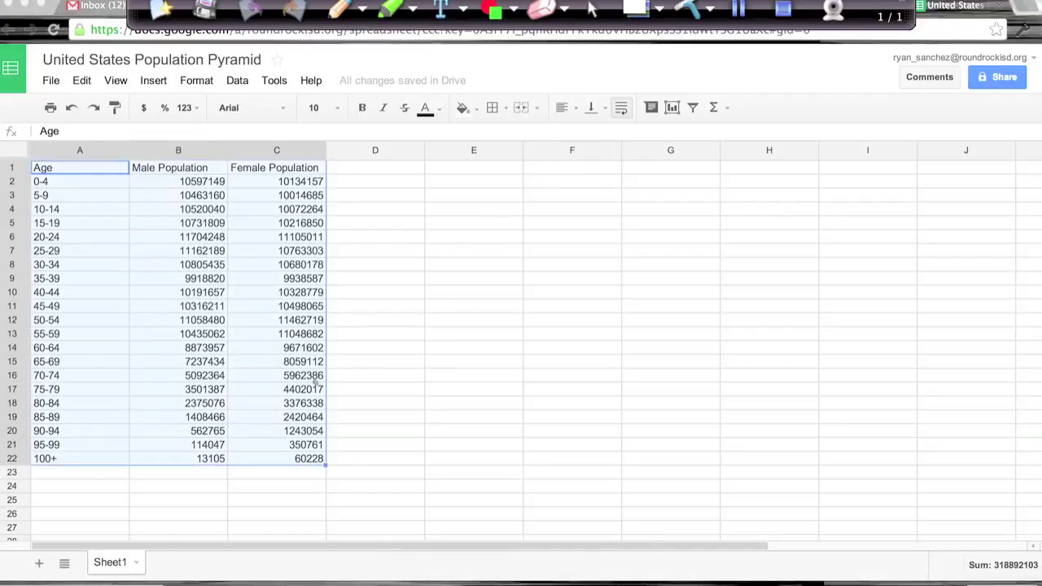
{"action": "left_click_drag", "start_coordinate": [668, 103], "coordinate": [677, 106]}
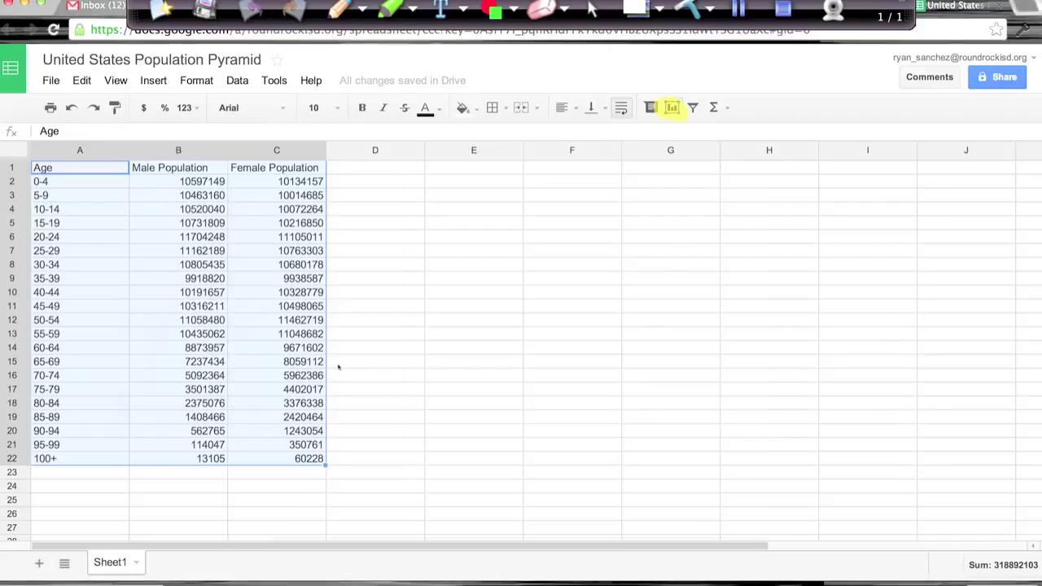
{"action": "left_click", "coordinate": [672, 107]}
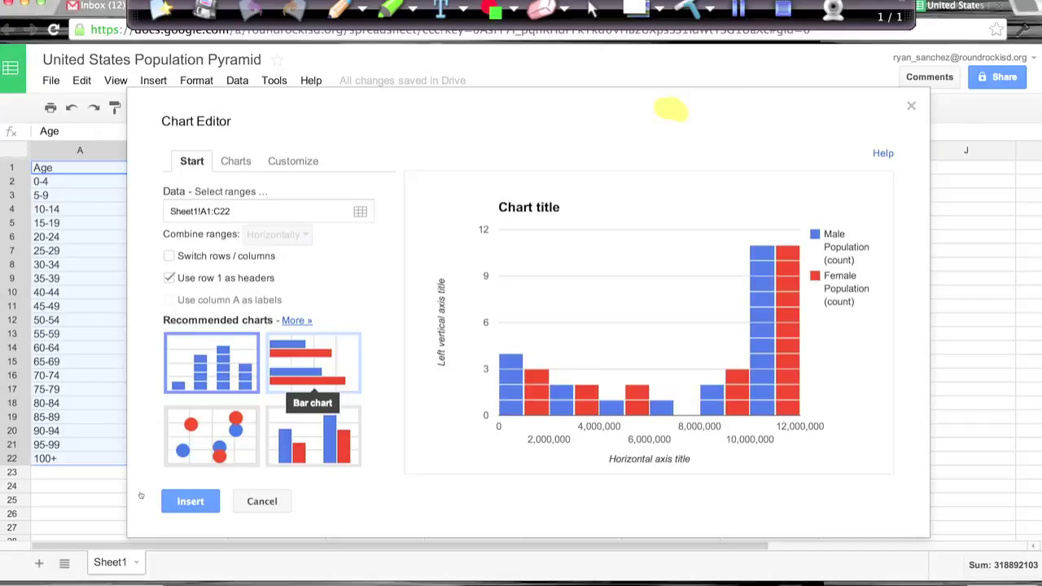
{"action": "left_click", "coordinate": [312, 362]}
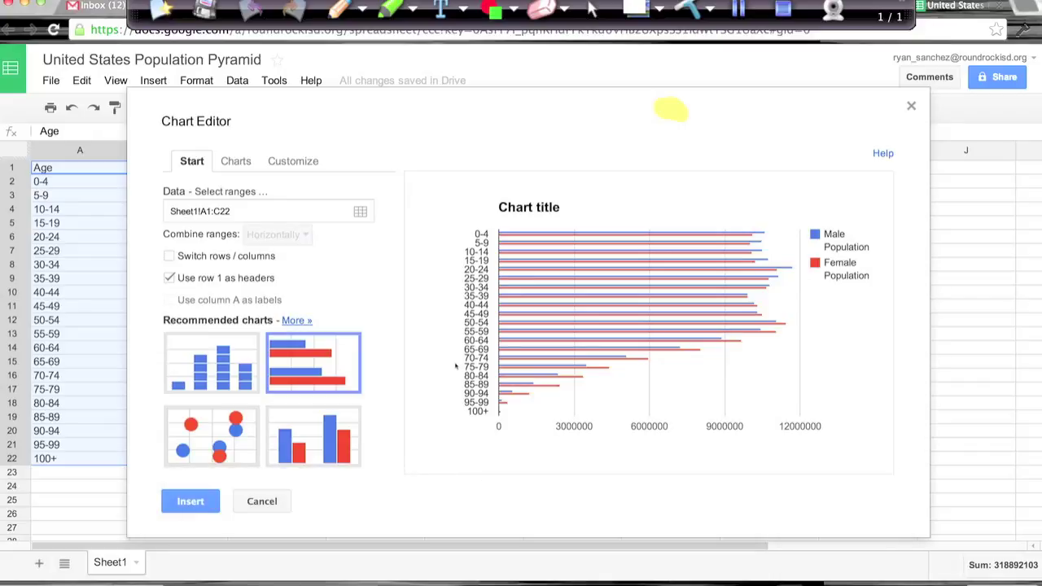
{"action": "key", "text": "Escape"}
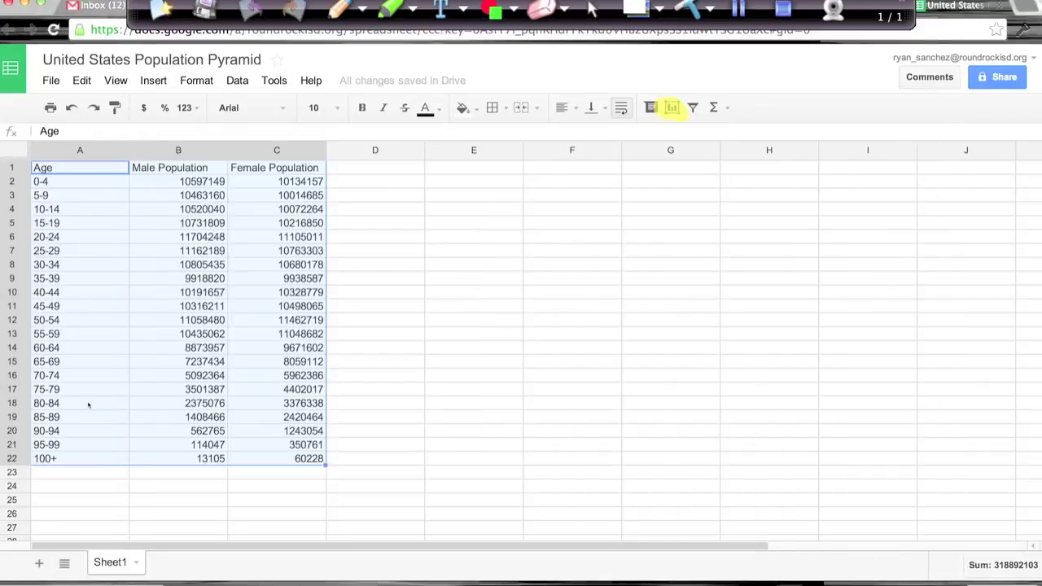
Make every male population value in cells B2 through B22 negative by putting a minus sign before it
{"action": "key", "text": "Down"}
{"action": "key", "text": "Right"}
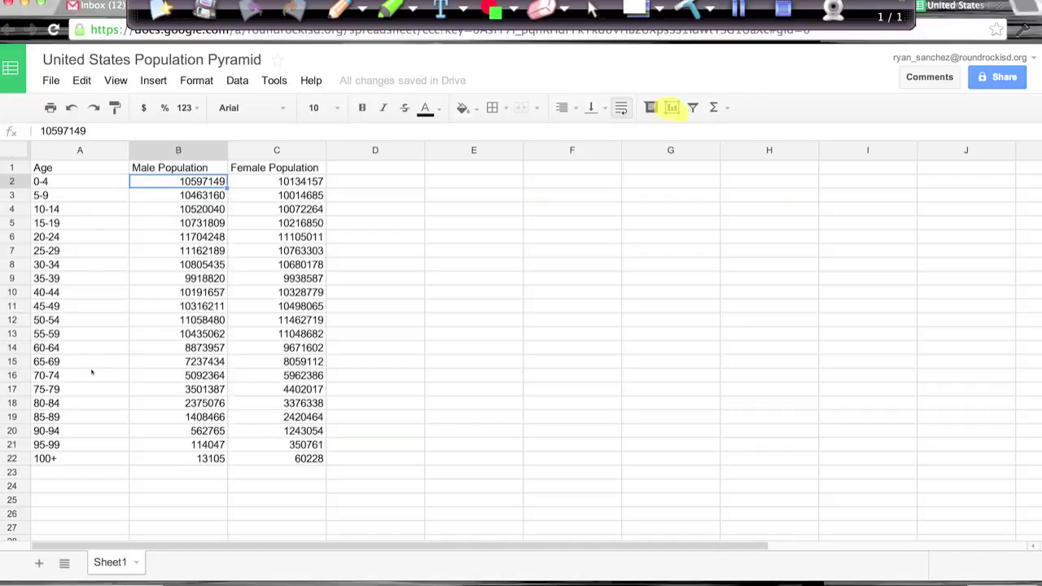
{"action": "key", "text": "h"}
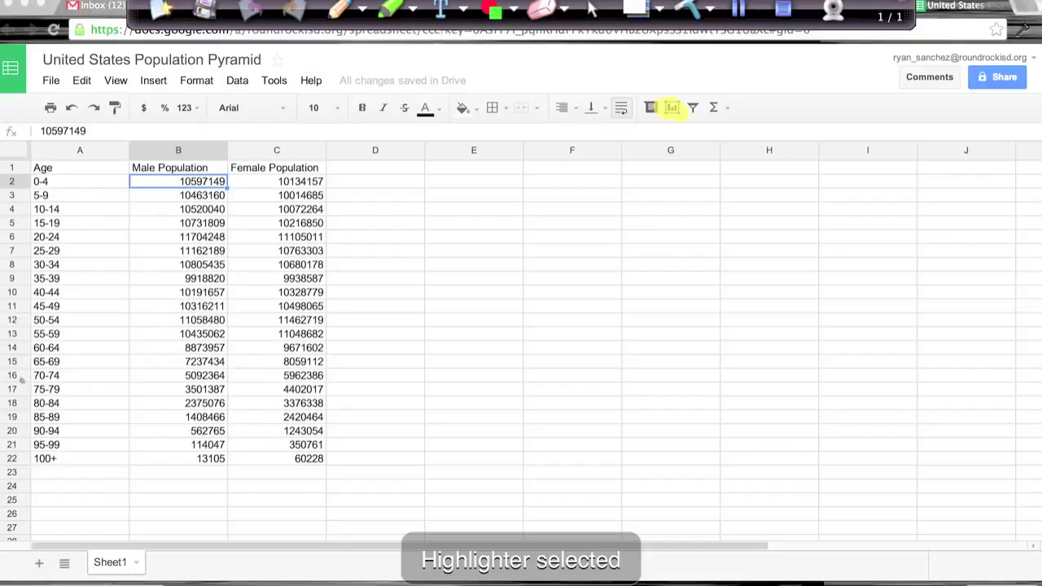
{"action": "left_click_drag", "start_coordinate": [34, 130], "coordinate": [86, 130]}
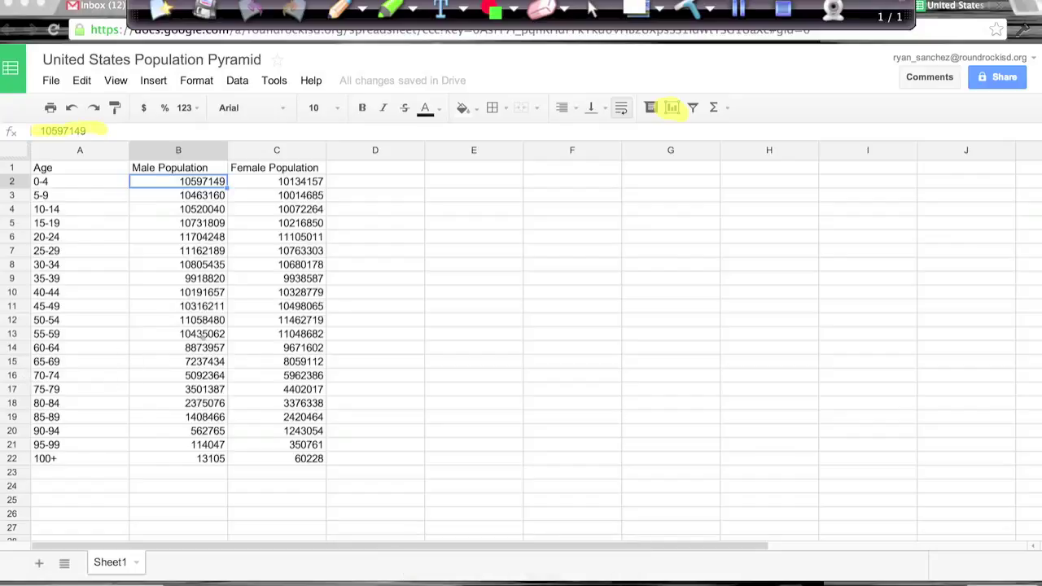
{"action": "left_click", "coordinate": [41, 131]}
{"action": "type", "text": "-"}
{"action": "key", "text": "Return"}
{"action": "left_click", "coordinate": [41, 131]}
{"action": "type", "text": "-"}
{"action": "key", "text": "Return"}
{"action": "left_click", "coordinate": [41, 131]}
{"action": "type", "text": "-10805435 -9918820 -10191657 -10316211 "}
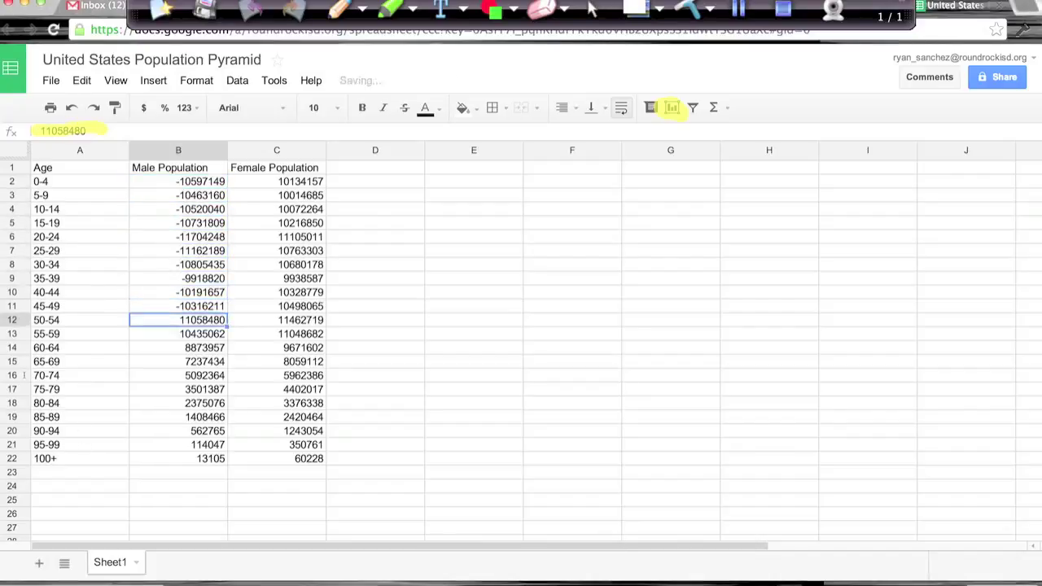
{"action": "type", "text": "-11058480 -10435062 -8873957 -7237434 -5092364 -3501387 -2375076 -1408466"}
{"action": "key", "text": "Return"}
{"action": "type", "text": "-562765"}
{"action": "key", "text": "Return"}
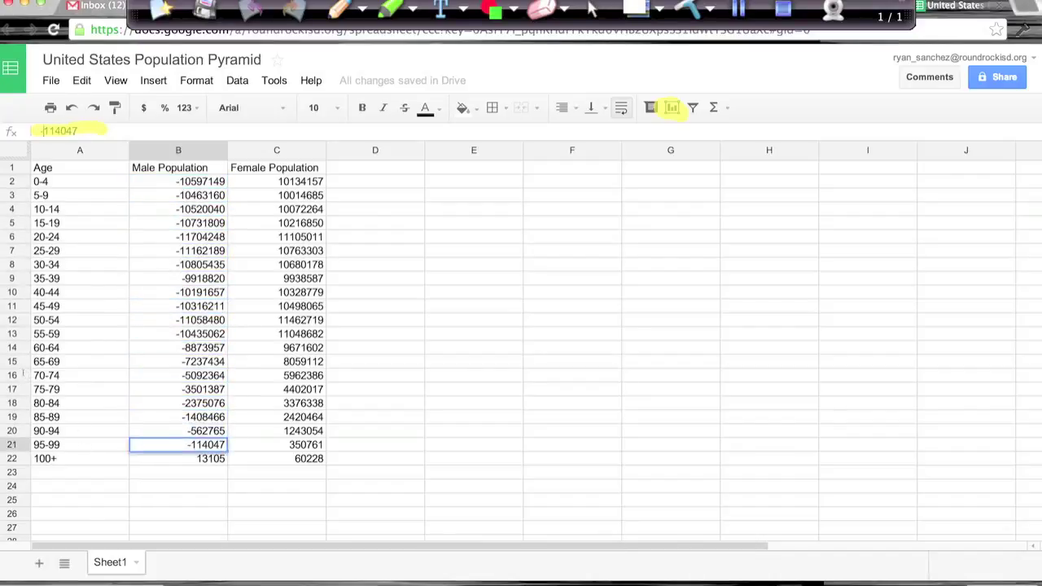
{"action": "type", "text": "-114047"}
{"action": "key", "text": "Return"}
{"action": "type", "text": "-13105"}
{"action": "key", "text": "Return"}
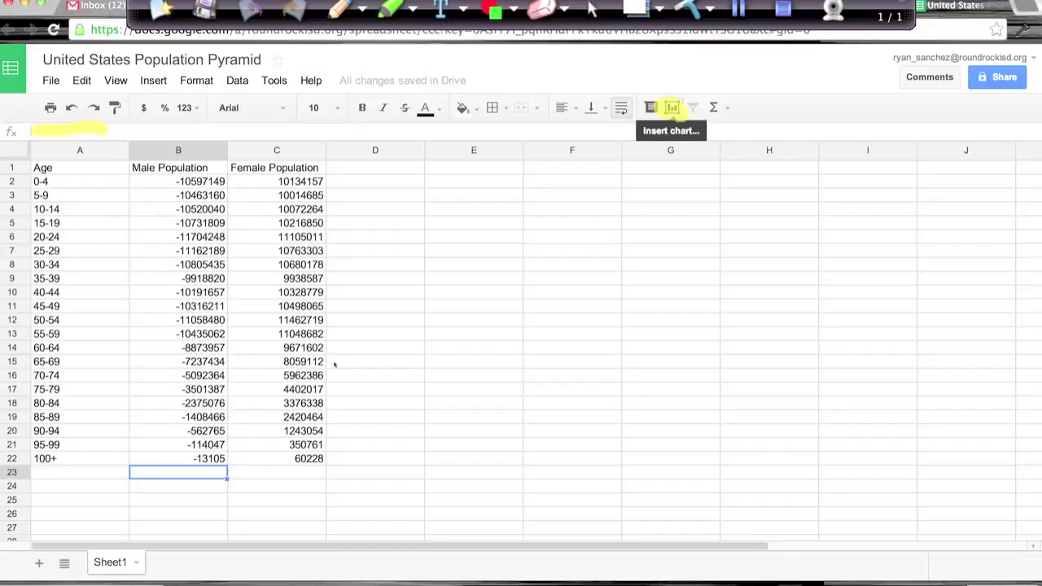
Set up a bar chart of the age and population data with the Reverse and Stack features enabled
{"action": "left_click", "coordinate": [672, 108]}
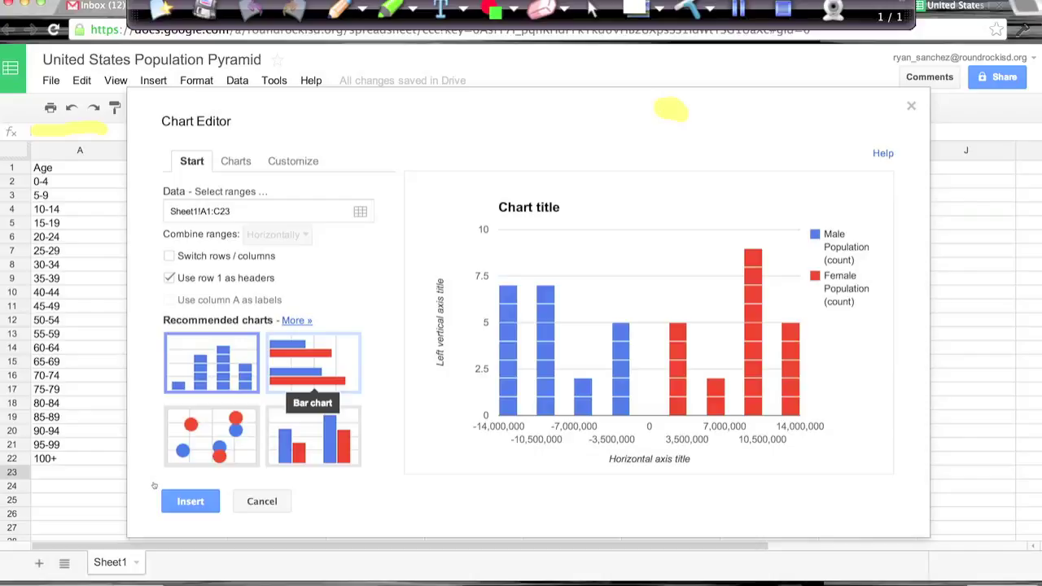
{"action": "left_click", "coordinate": [312, 362]}
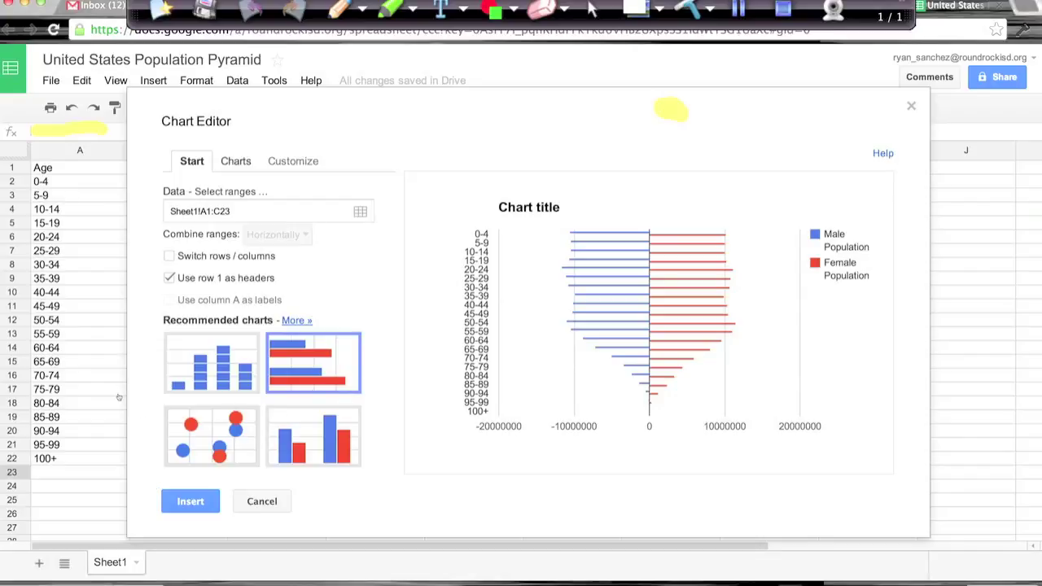
{"action": "left_click", "coordinate": [235, 160]}
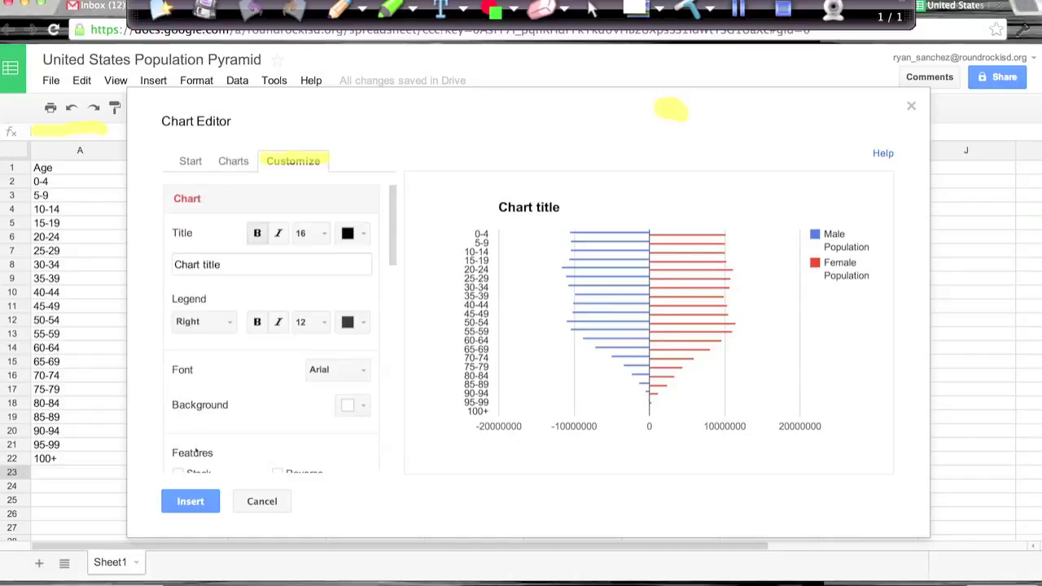
{"action": "scroll", "coordinate": [196, 452], "scroll_direction": "down", "scroll_amount": 4}
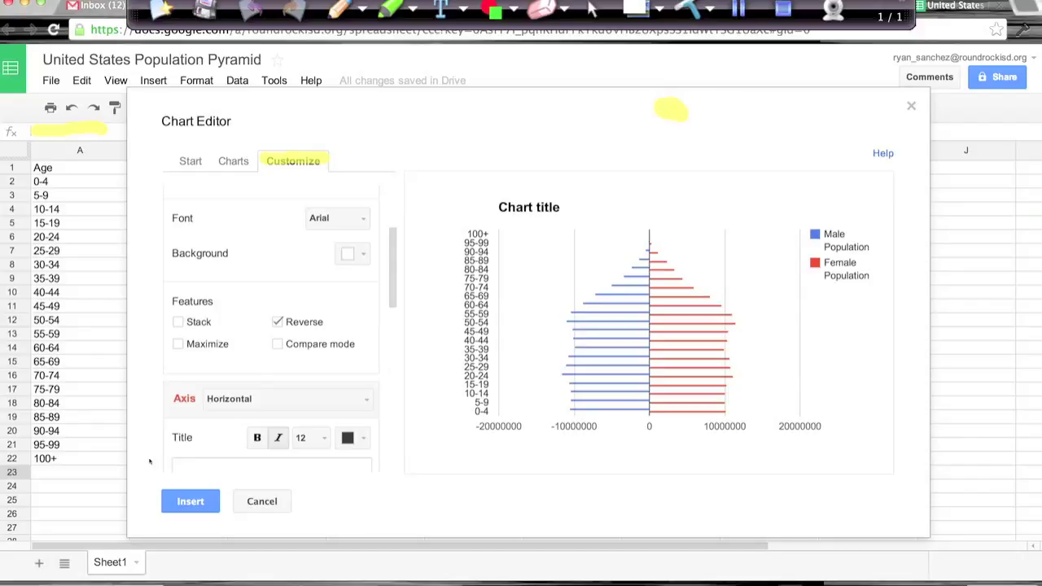
{"action": "left_click", "coordinate": [178, 322]}
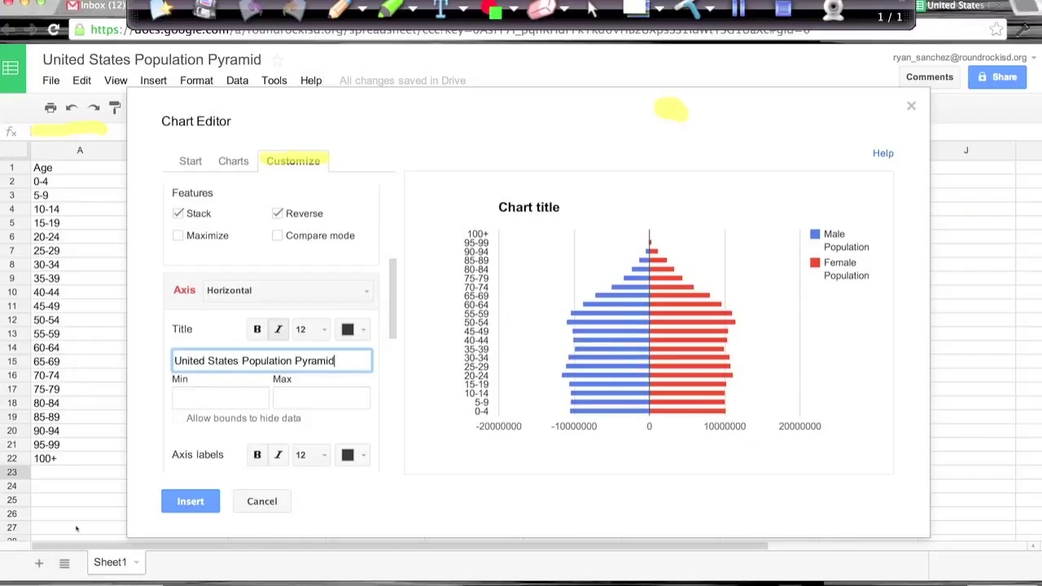
Title the horizontal axis "United States Population Pyramid" and set its minimum to -15000000 and maximum to 15000000
{"action": "key", "text": "Tab"}
{"action": "type", "text": "1"}
{"action": "key", "text": "BackSpace"}
{"action": "type", "text": "-15"}
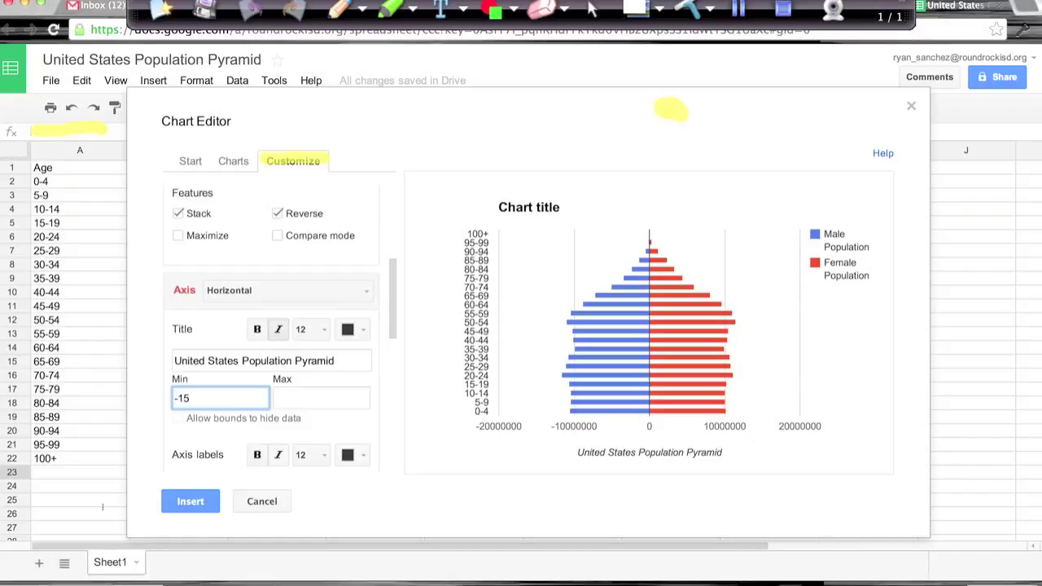
{"action": "type", "text": "000000"}
{"action": "key", "text": "Tab"}
{"action": "type", "text": "1"}
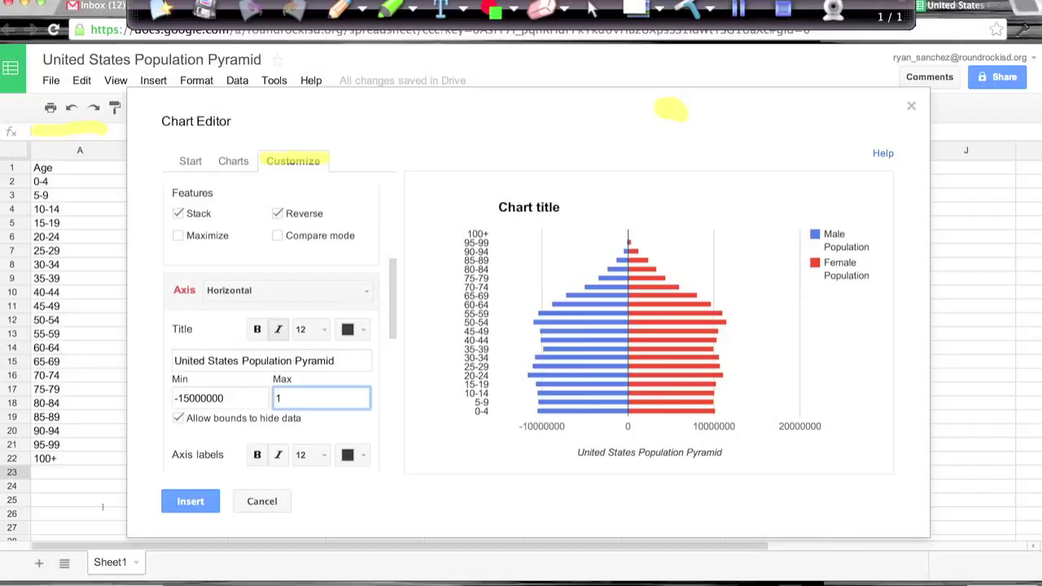
{"action": "type", "text": "5000000"}
{"action": "key", "text": "Tab"}
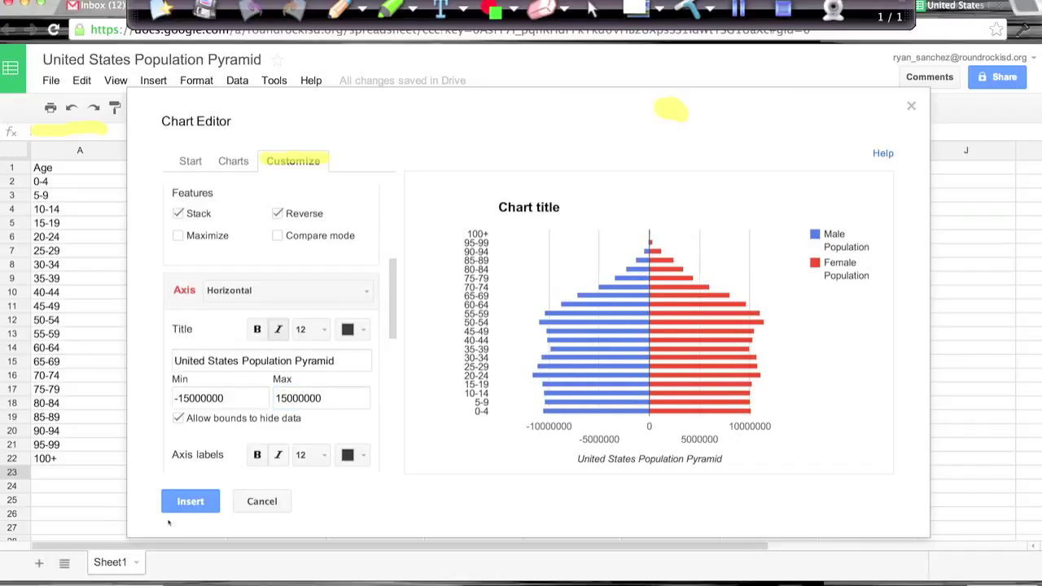
Change the color of the Male Population bars to red
{"action": "scroll", "coordinate": [195, 481], "scroll_direction": "down", "scroll_amount": 5}
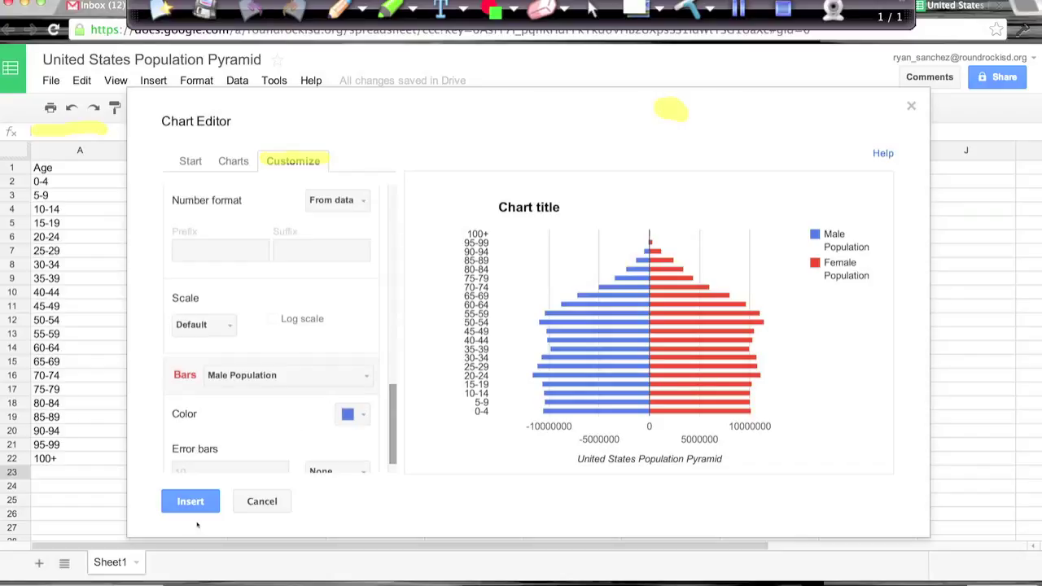
{"action": "scroll", "coordinate": [196, 524], "scroll_direction": "up", "scroll_amount": 3}
{"action": "scroll", "coordinate": [184, 521], "scroll_direction": "down", "scroll_amount": 4}
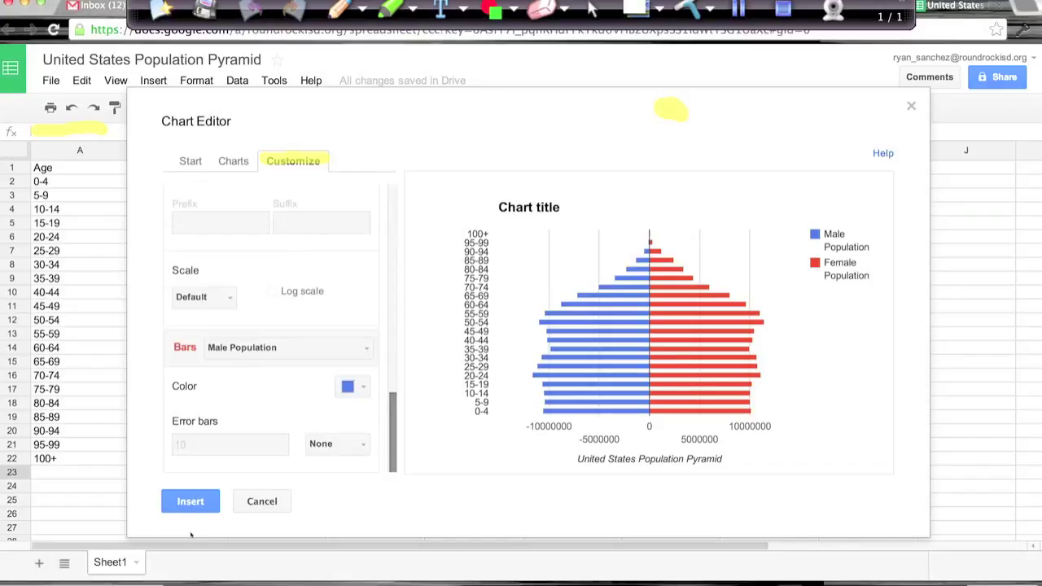
{"action": "left_click", "coordinate": [353, 387]}
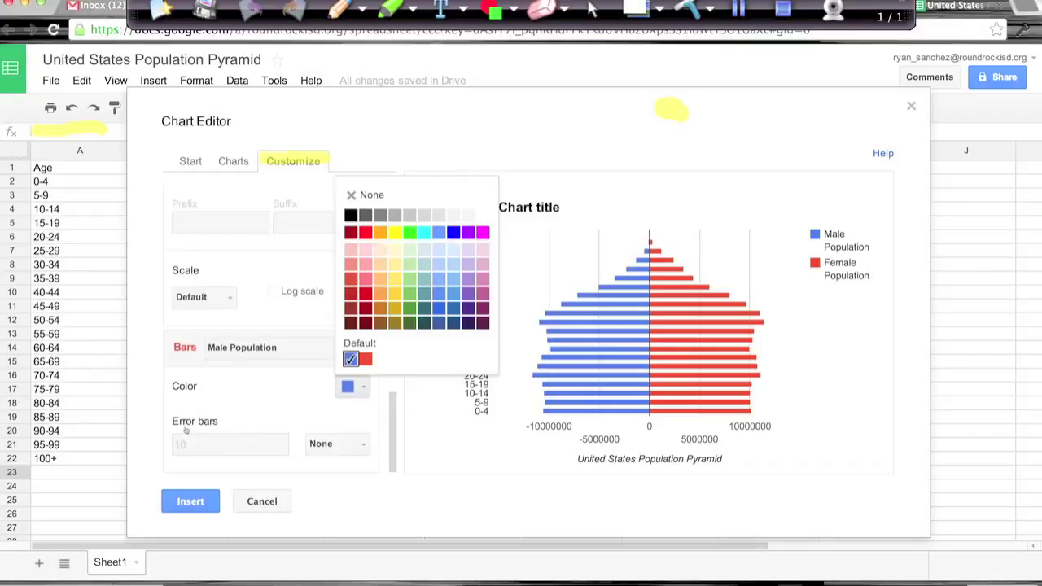
{"action": "left_click", "coordinate": [365, 232]}
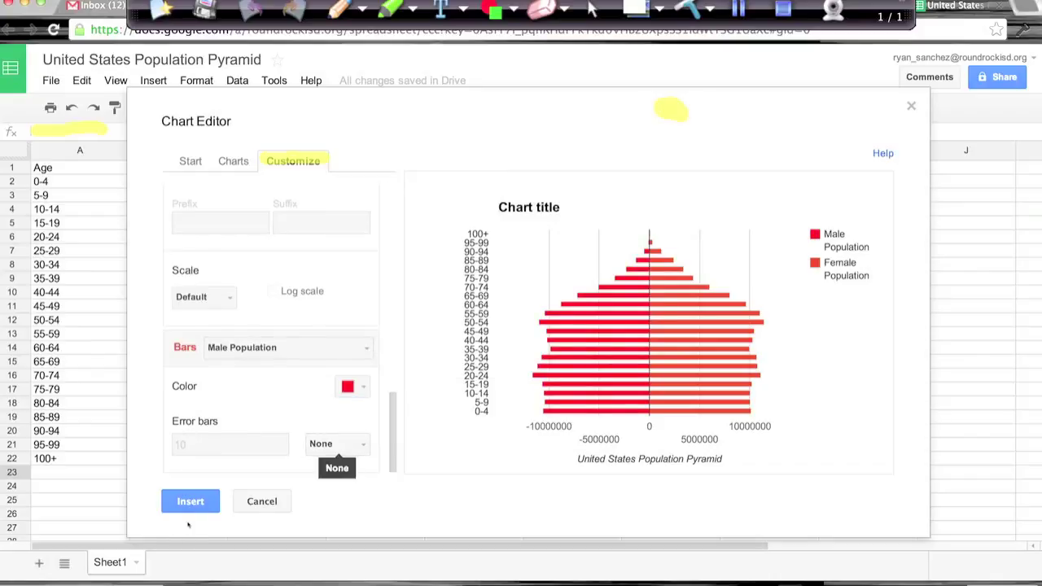
Change the color of the Female Population bars to black
{"action": "scroll", "coordinate": [200, 528], "scroll_direction": "up", "scroll_amount": 2}
{"action": "scroll", "coordinate": [198, 527], "scroll_direction": "down", "scroll_amount": 2}
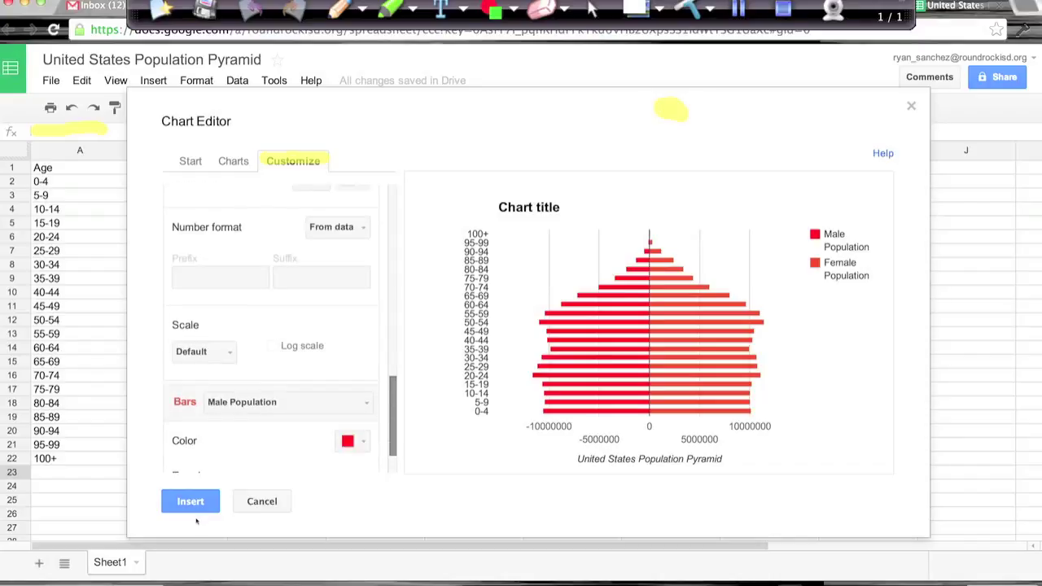
{"action": "left_click", "coordinate": [288, 368]}
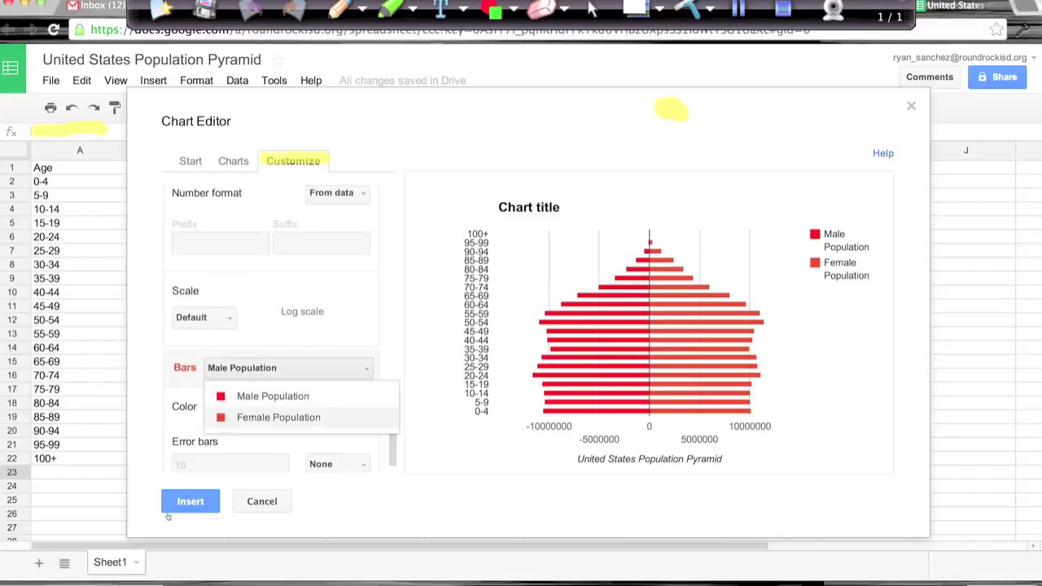
{"action": "left_click", "coordinate": [278, 417]}
{"action": "left_click", "coordinate": [347, 406]}
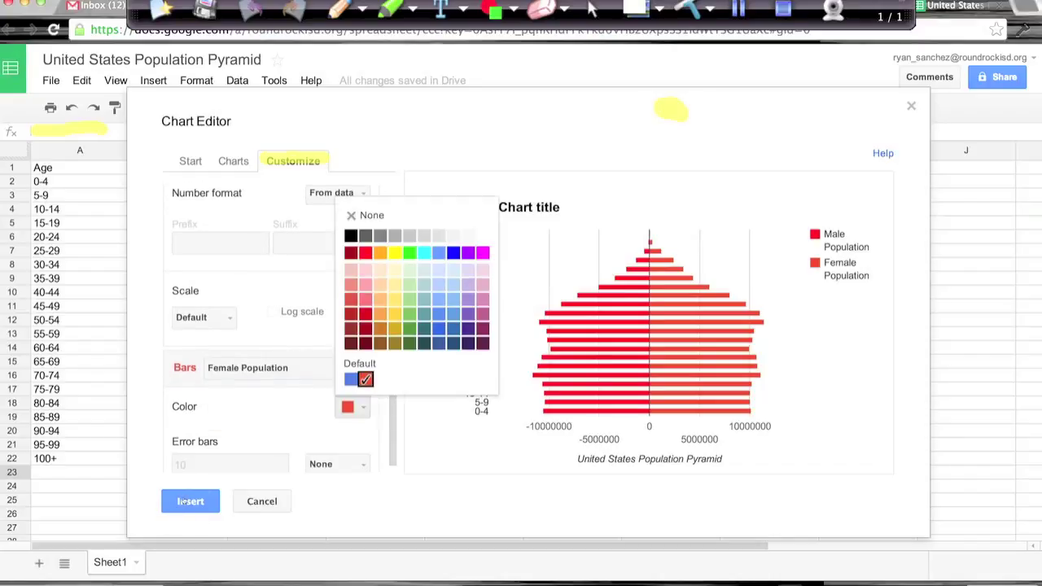
{"action": "left_click", "coordinate": [351, 236]}
Replace the horizontal axis title with "Population"
{"action": "scroll", "coordinate": [271, 341], "scroll_direction": "up", "scroll_amount": 5}
{"action": "left_click_drag", "start_coordinate": [346, 386], "coordinate": [172, 385]}
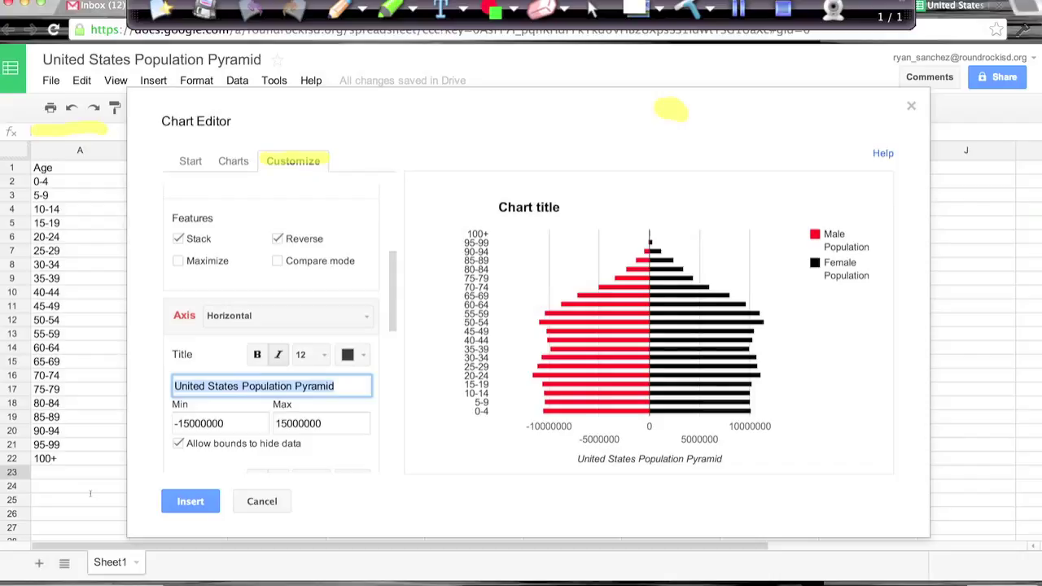
{"action": "type", "text": "To"}
{"action": "key", "text": "BackSpace"}
{"action": "type", "text": "otal Popula"}
{"action": "key", "text": "BackSpace"}
{"action": "key", "text": "BackSpace"}
{"action": "key", "text": "BackSpace"}
{"action": "key", "text": "BackSpace"}
{"action": "key", "text": "BackSpace"}
{"action": "key", "text": "BackSpace"}
{"action": "key", "text": "BackSpace"}
{"action": "key", "text": "BackSpace"}
{"action": "key", "text": "BackSpace"}
{"action": "key", "text": "BackSpace"}
{"action": "key", "text": "BackSpace"}
{"action": "key", "text": "BackSpace"}
{"action": "type", "text": "Population"}
Replace the placeholder chart title with "United States Population Pyramid"
{"action": "scroll", "coordinate": [196, 440], "scroll_direction": "up", "scroll_amount": 3}
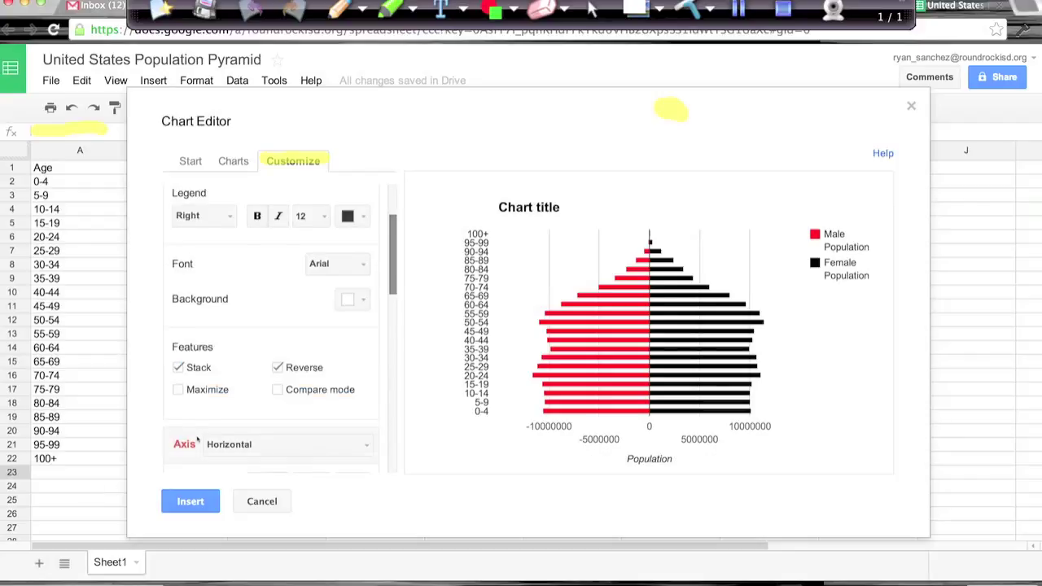
{"action": "scroll", "coordinate": [197, 440], "scroll_direction": "up", "scroll_amount": 2}
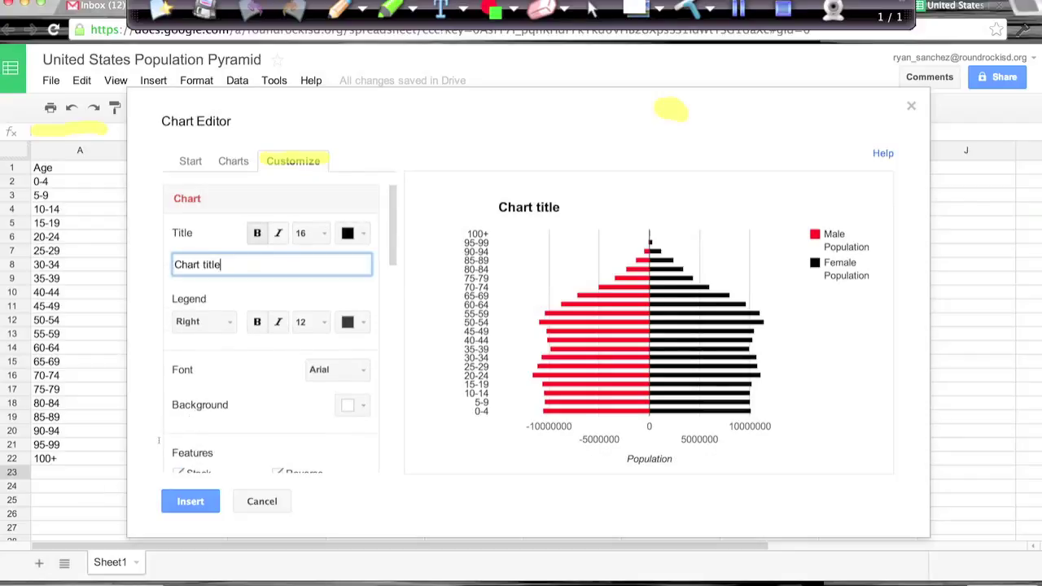
{"action": "key", "text": "BackSpace"}
{"action": "key", "text": "BackSpace"}
{"action": "key", "text": "BackSpace"}
{"action": "key", "text": "BackSpace"}
{"action": "key", "text": "BackSpace"}
{"action": "key", "text": "BackSpace"}
{"action": "key", "text": "BackSpace"}
{"action": "key", "text": "BackSpace"}
{"action": "key", "text": "BackSpace"}
{"action": "key", "text": "BackSpace"}
{"action": "key", "text": "BackSpace"}
{"action": "type", "text": "United States Population"}
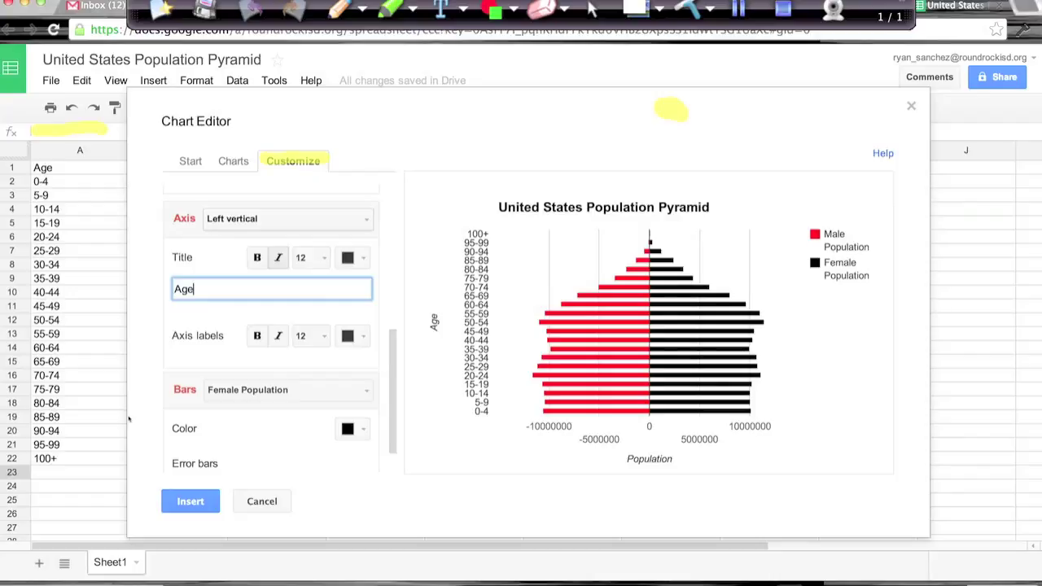
Title the left vertical axis "Age Groups" and insert the finished chart into the sheet beside the data
{"action": "left_click", "coordinate": [287, 218]}
{"action": "left_click", "coordinate": [253, 267]}
{"action": "left_click", "coordinate": [240, 289]}
{"action": "type", "text": "Groups"}
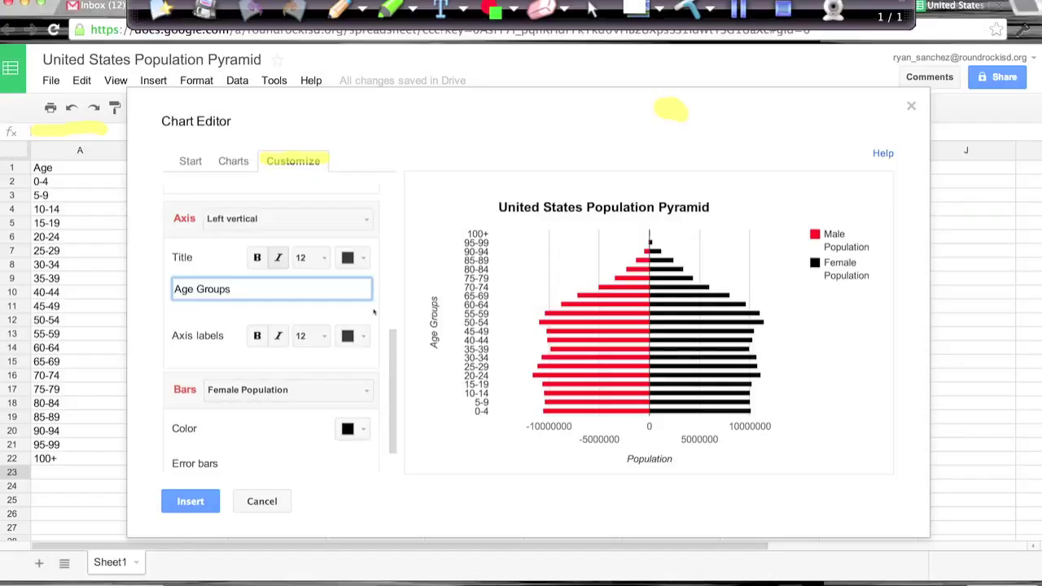
{"action": "left_click", "coordinate": [190, 501]}
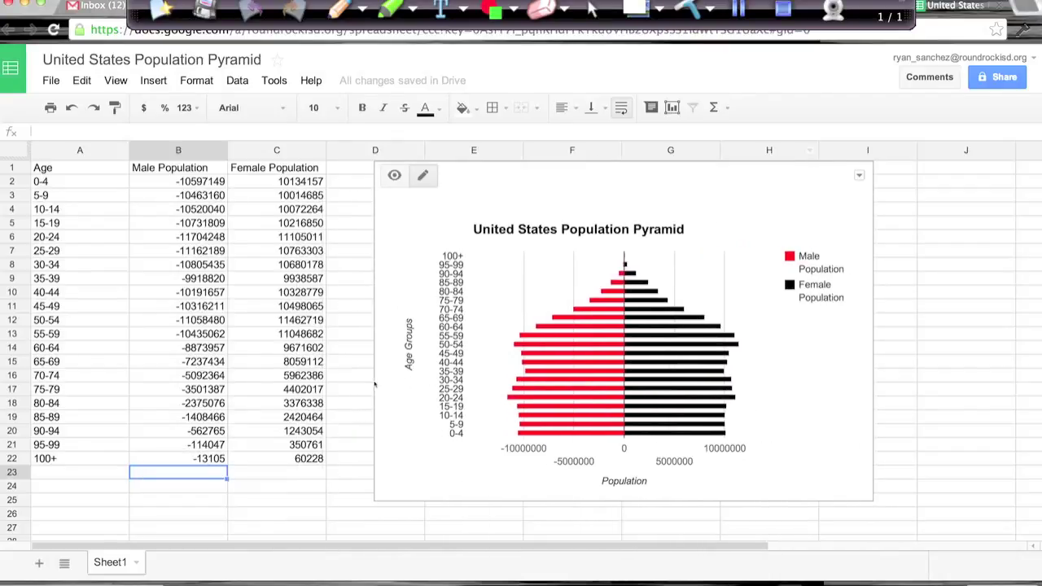
{"action": "left_click", "coordinate": [368, 419]}
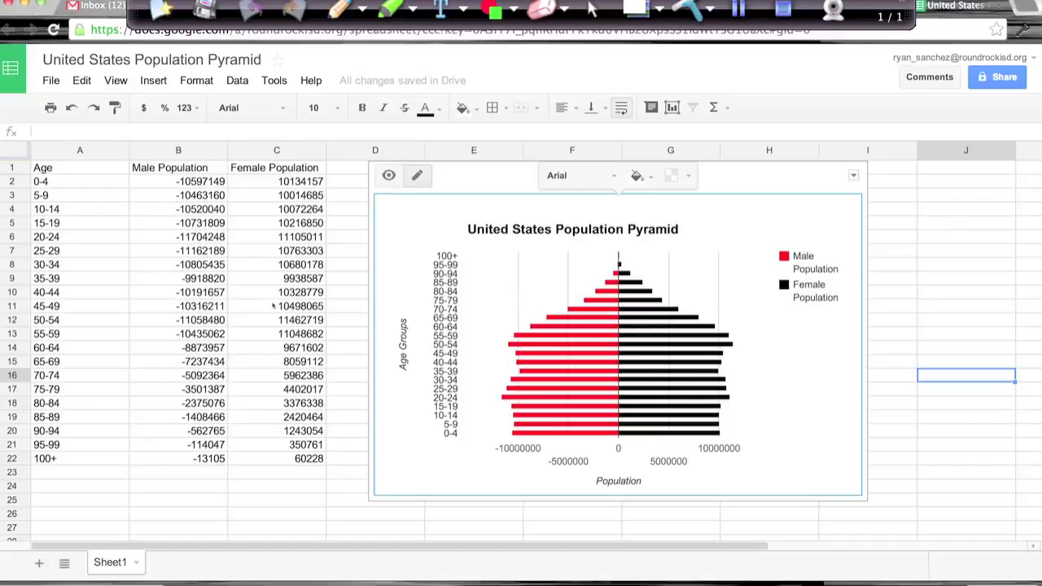
Open the sharing settings of the population pyramid spreadsheet
{"action": "left_click", "coordinate": [393, 8]}
{"action": "left_click_drag", "start_coordinate": [1033, 71], "coordinate": [970, 80]}
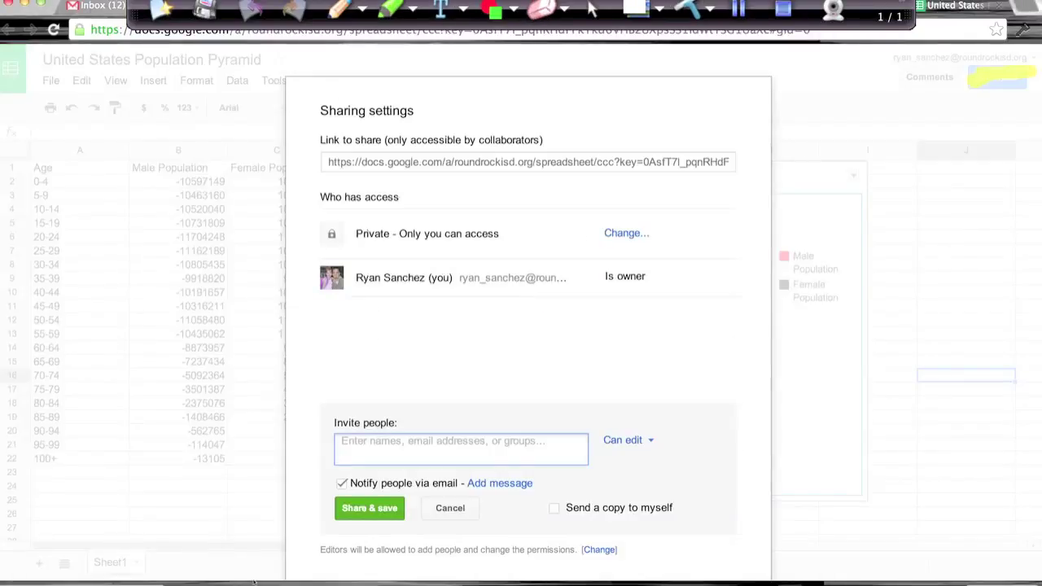